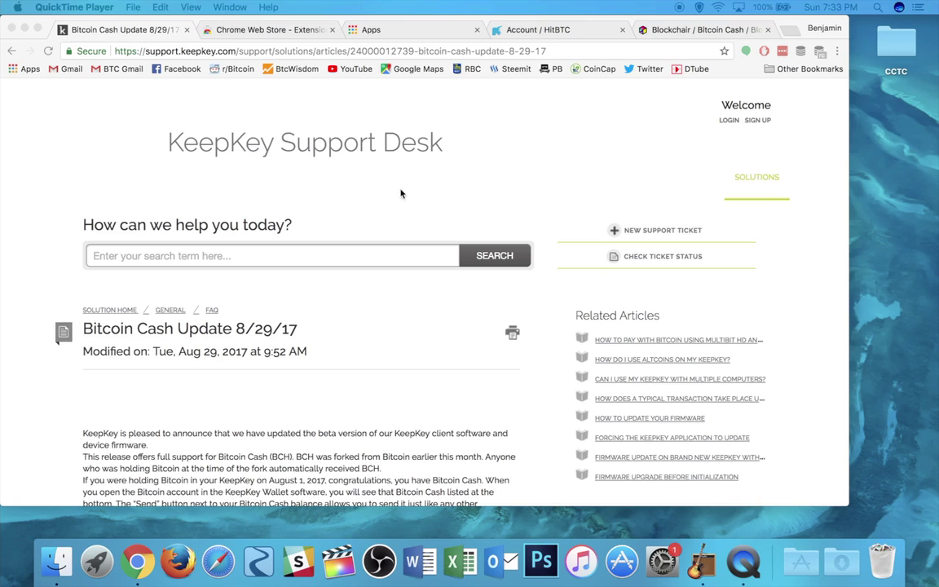
pyautogui.scroll(-3, 338, 203)
pyautogui.scroll(3, 337, 203)
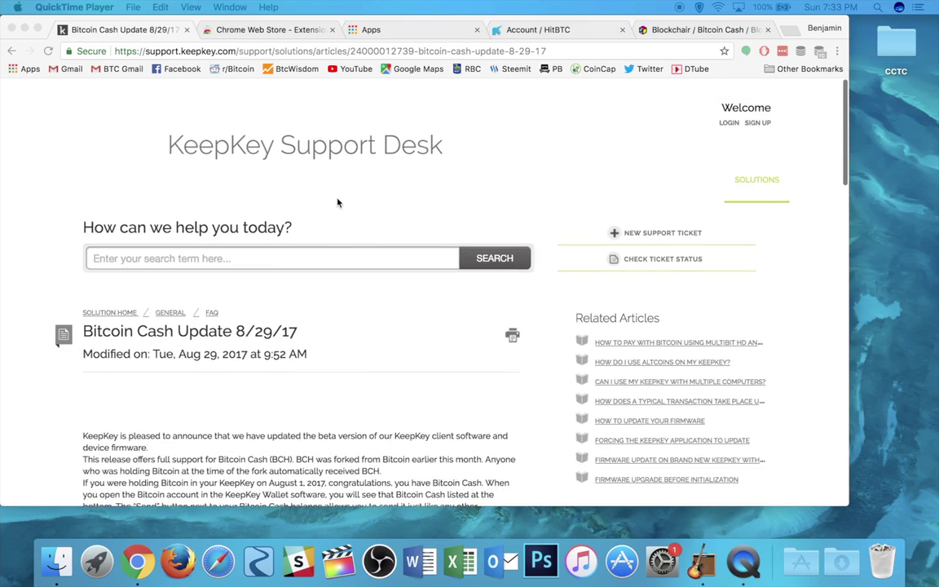
pyautogui.scroll(-3, 337, 203)
pyautogui.scroll(-1, 337, 203)
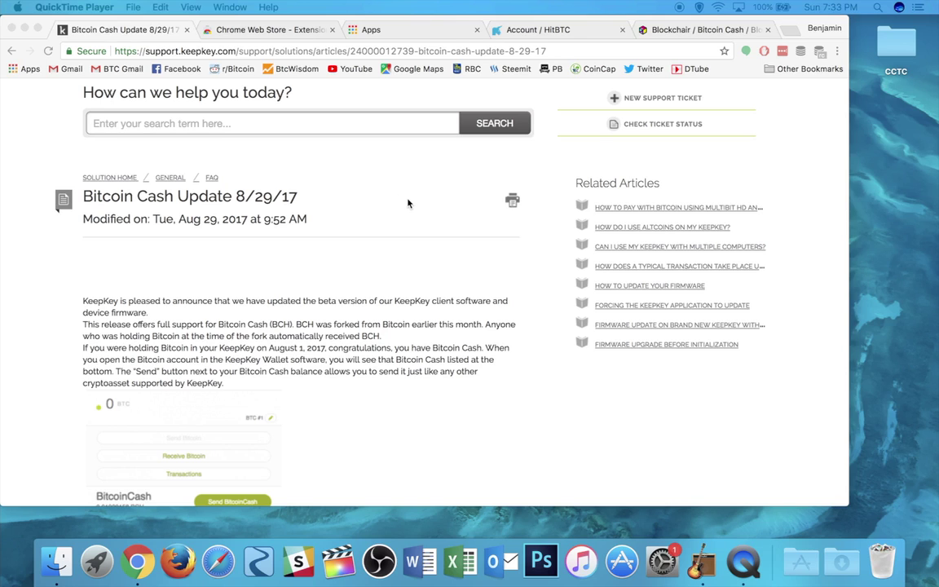
pyautogui.scroll(-3, 409, 203)
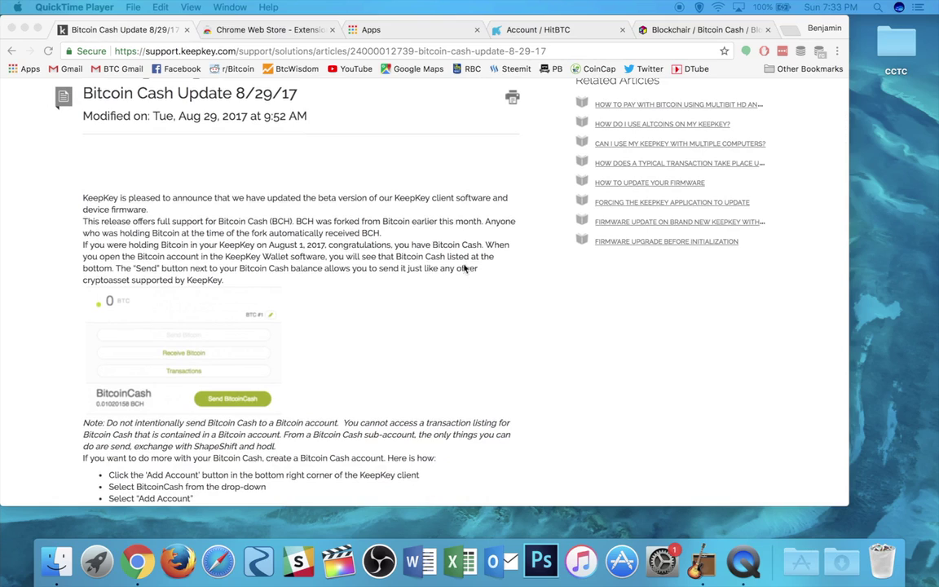
pyautogui.scroll(-1, 471, 298)
pyautogui.scroll(-20, 471, 297)
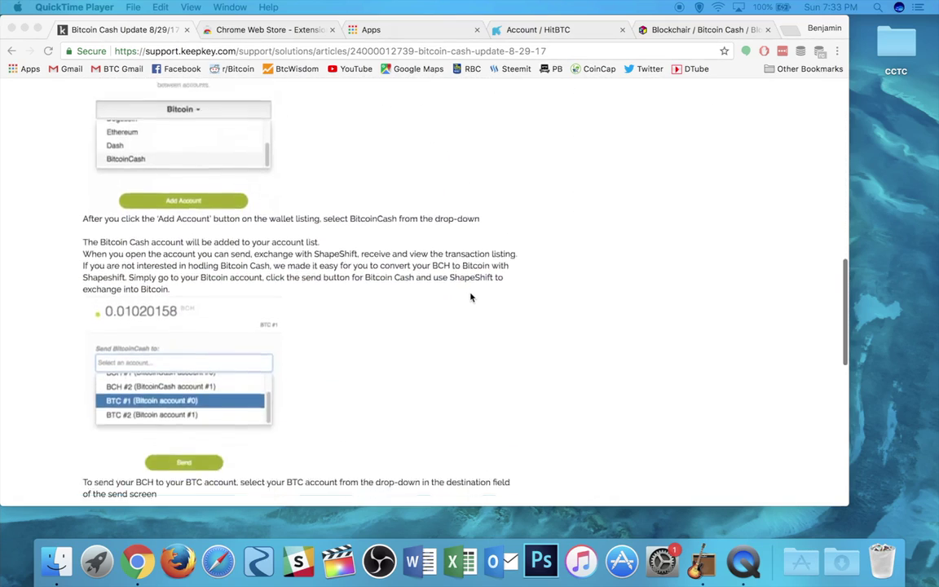
pyautogui.scroll(-5, 470, 298)
pyautogui.scroll(20, 470, 298)
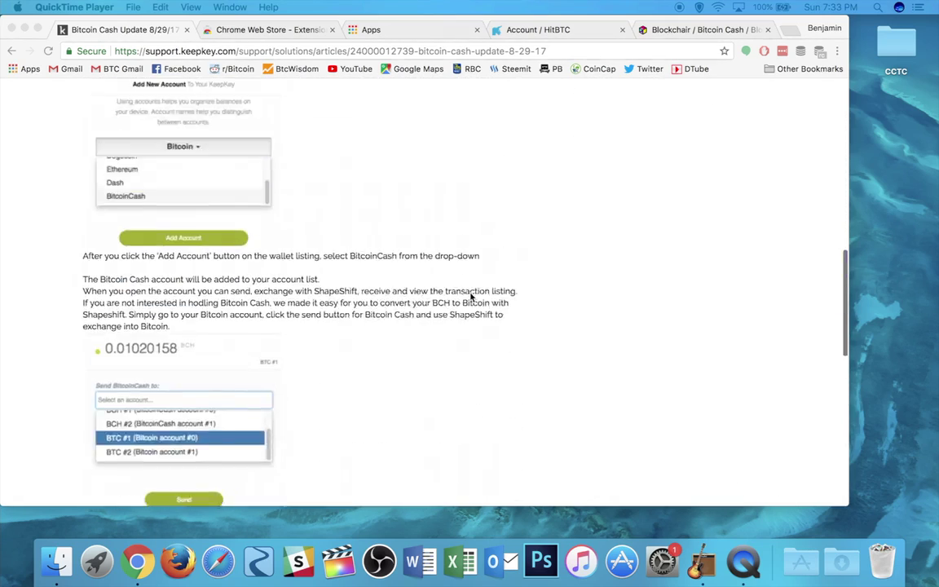
pyautogui.scroll(10, 471, 298)
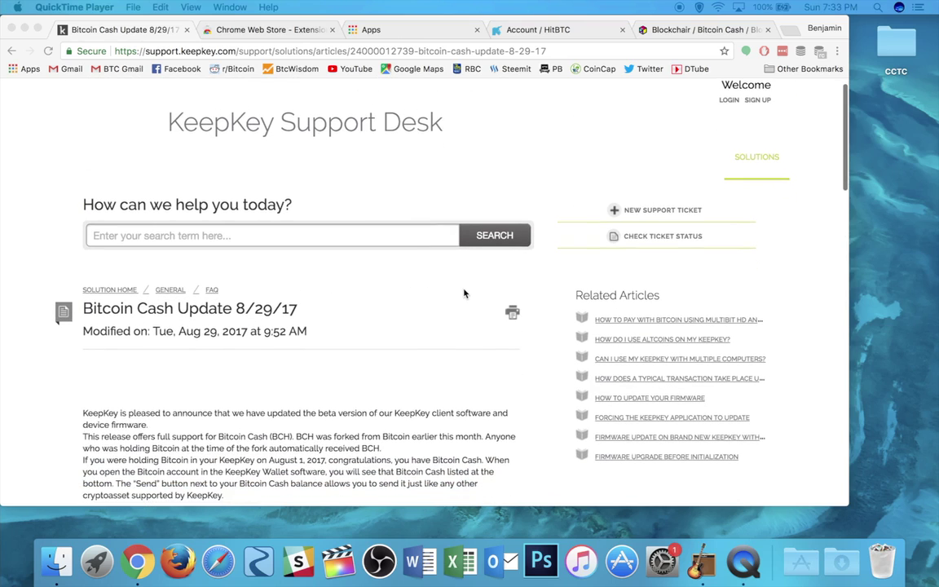
pyautogui.scroll(-3, 464, 294)
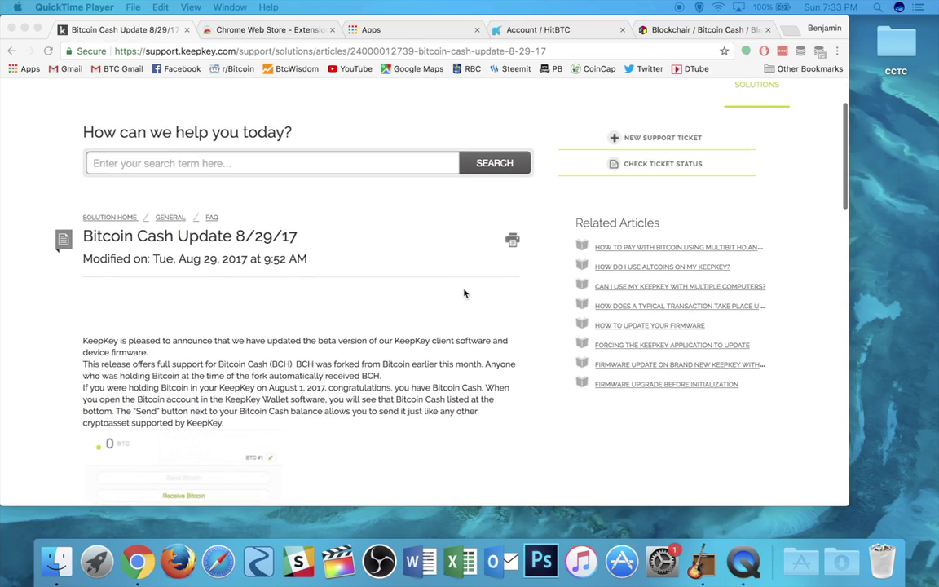
pyautogui.scroll(-6, 464, 294)
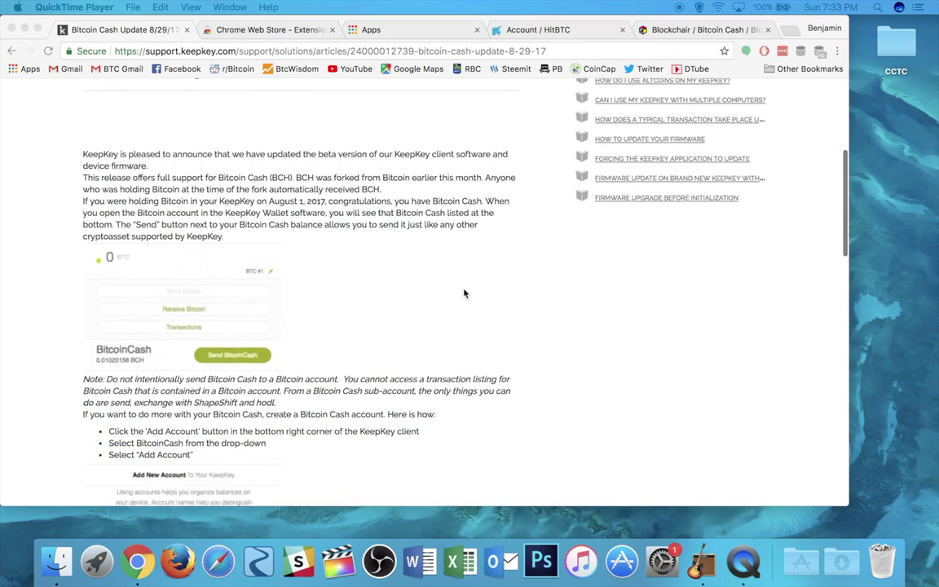
pyautogui.scroll(-7, 464, 294)
pyautogui.scroll(-15, 464, 294)
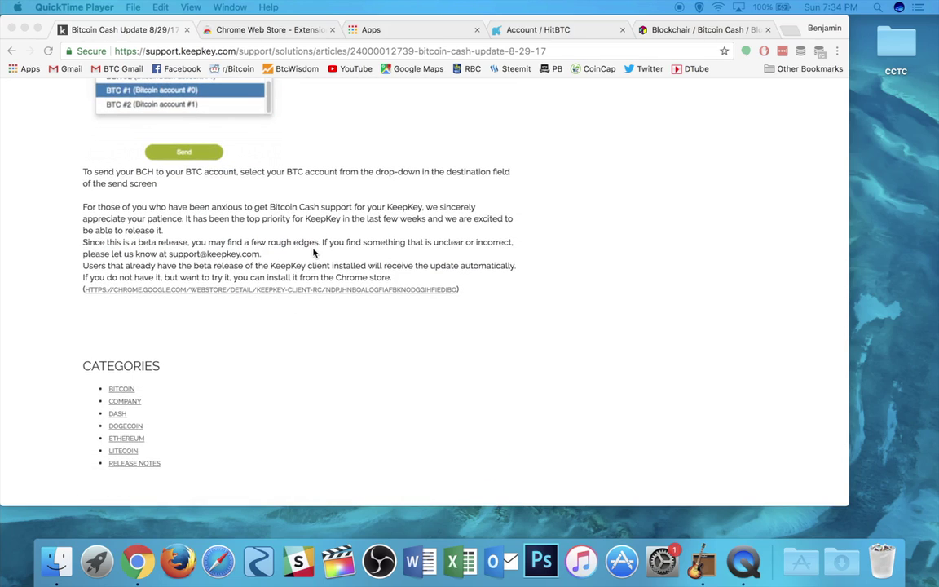
pyautogui.click(283, 228)
pyautogui.scroll(15, 332, 239)
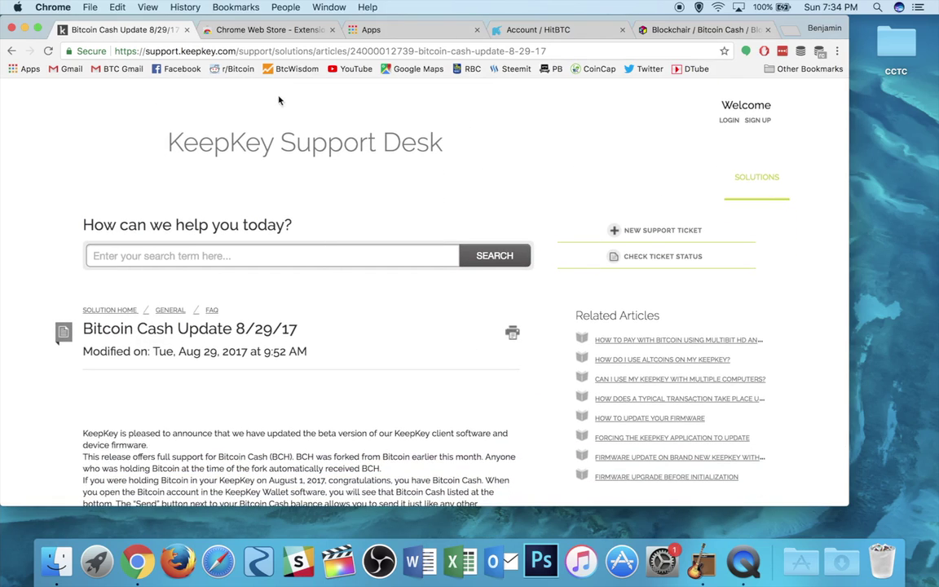
# Search the Chrome Web Store for 'keepkey'
pyautogui.click(264, 31)
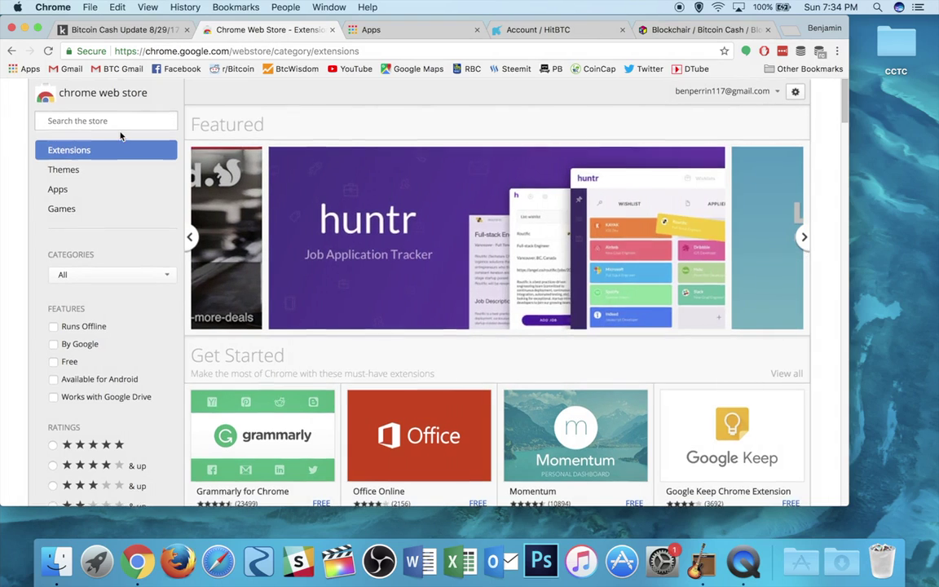
pyautogui.click(89, 120)
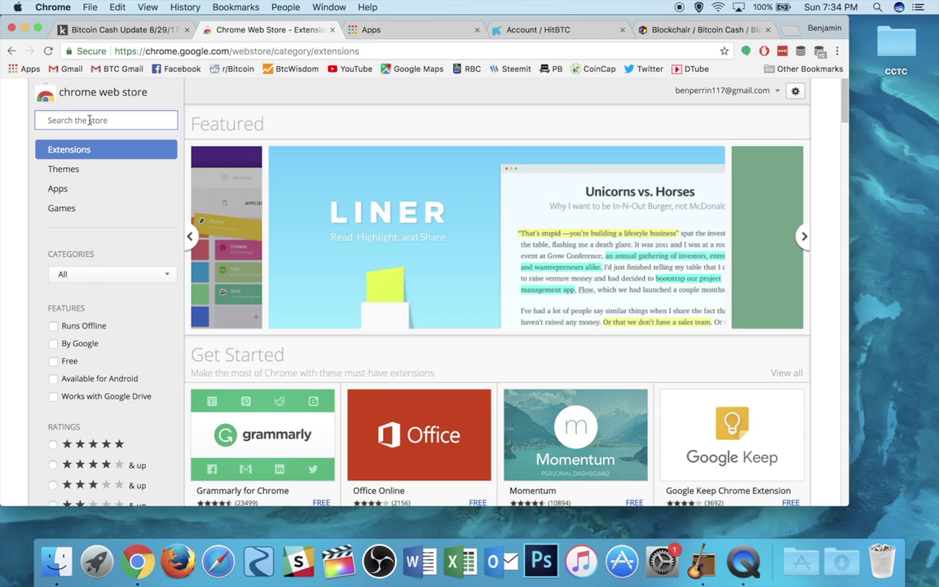
pyautogui.write('kee')
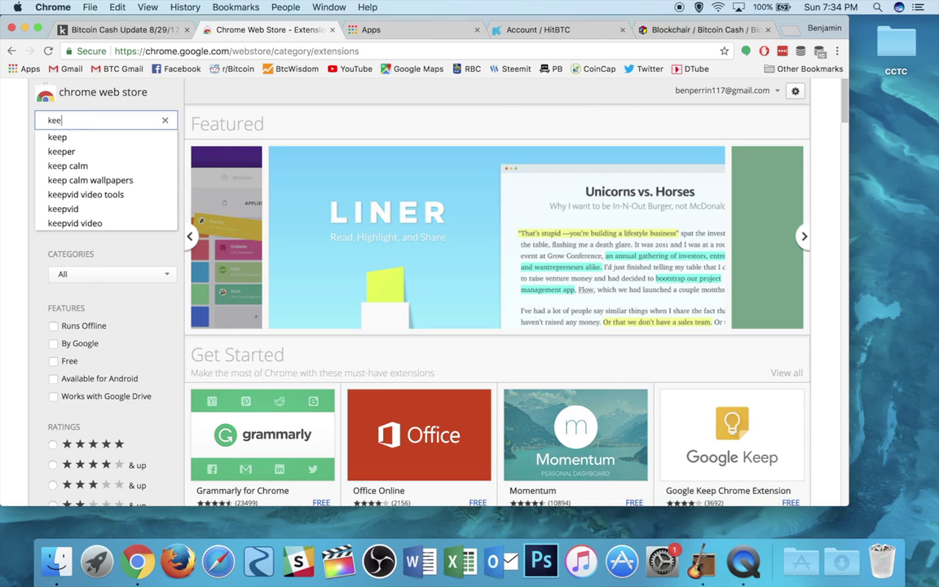
pyautogui.write('pkey')
pyautogui.press('Return')
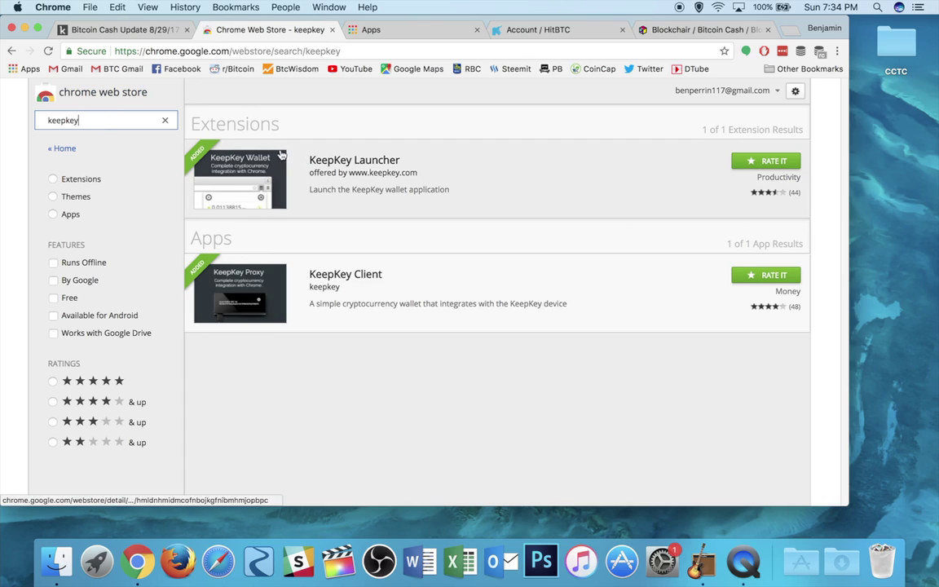
# Open the KeepKey Client (rc) store link from the Bitcoin Cash Update article, then return to the keepkey results
pyautogui.click(127, 29)
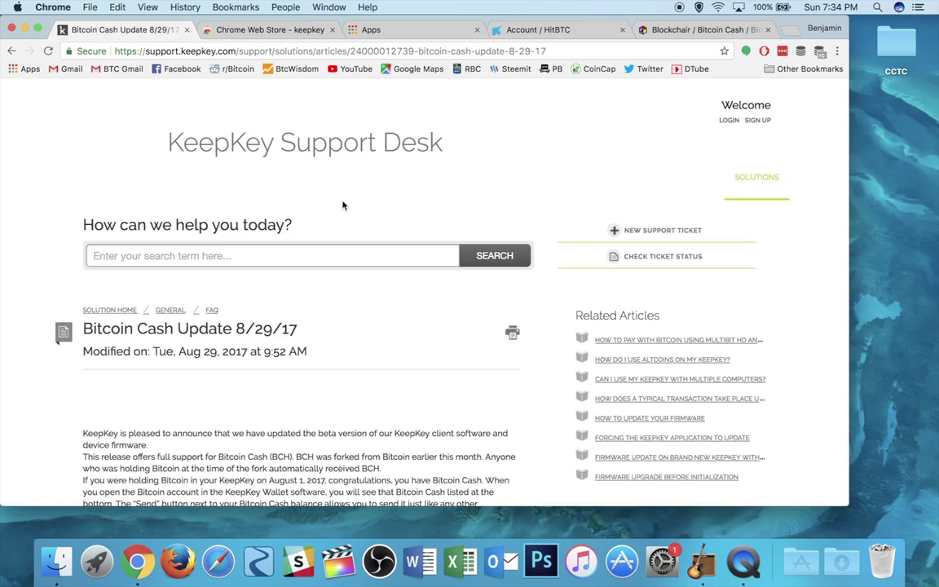
pyautogui.scroll(-10, 343, 205)
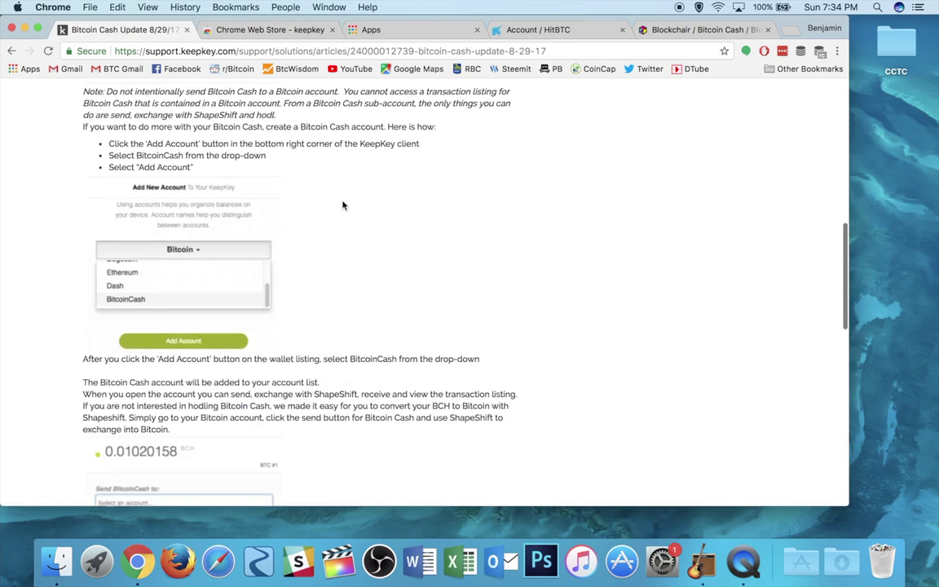
pyautogui.scroll(-10, 343, 206)
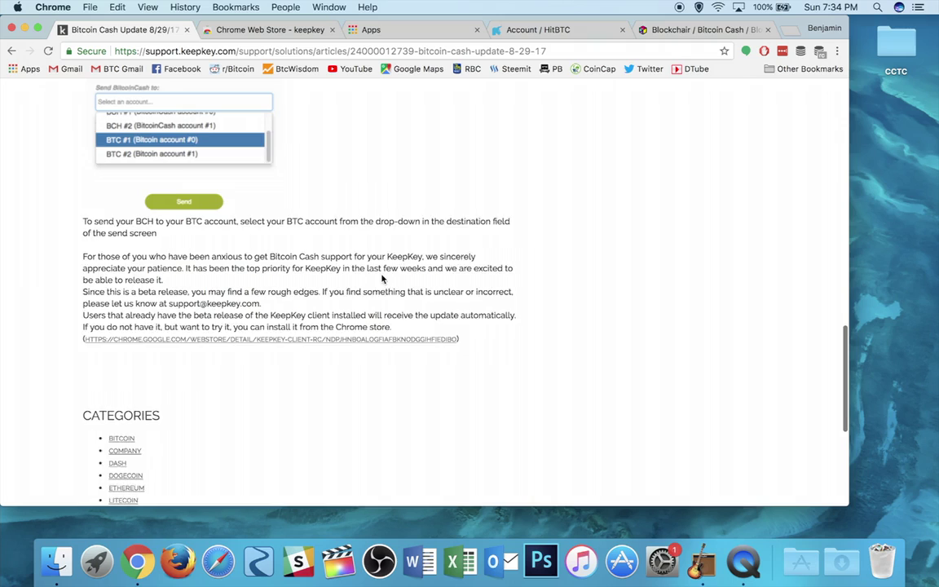
pyautogui.click(311, 322)
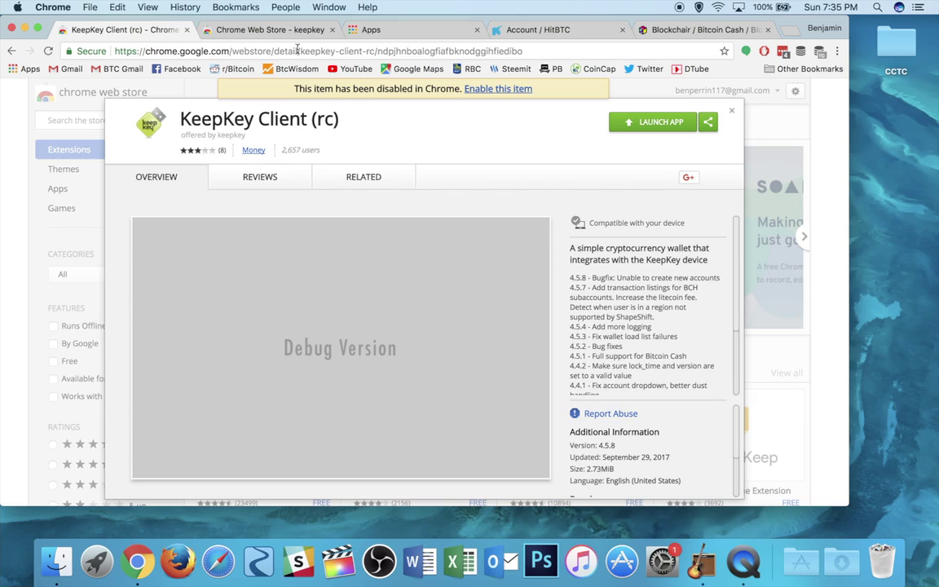
pyautogui.click(266, 31)
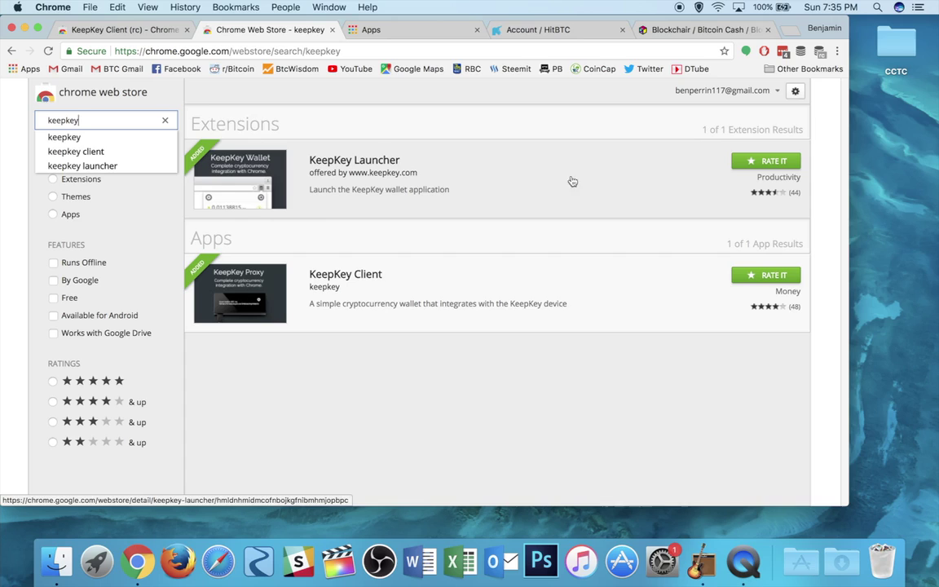
# Launch KeepKey Client, browse the Add Account coin list, and close it without adding an account
pyautogui.click(397, 31)
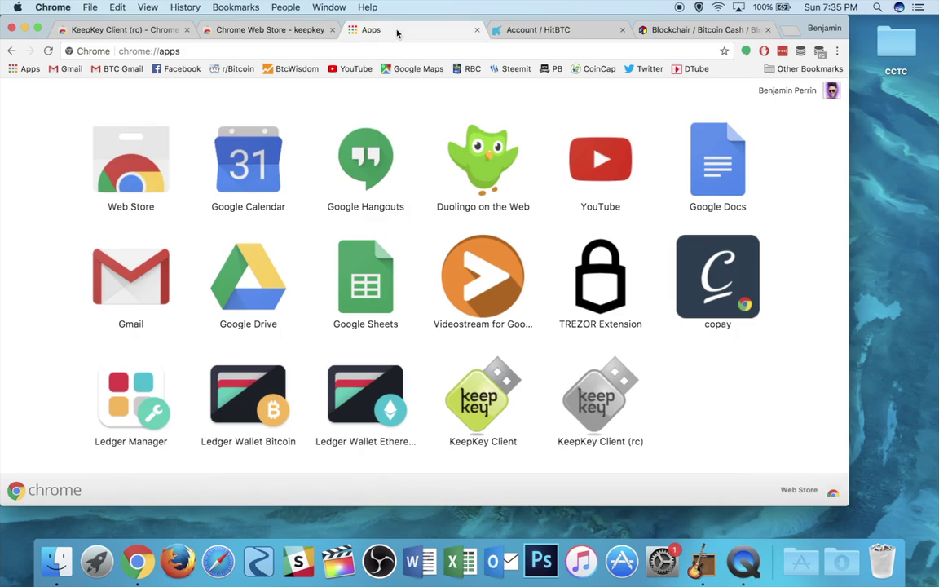
pyautogui.click(477, 403)
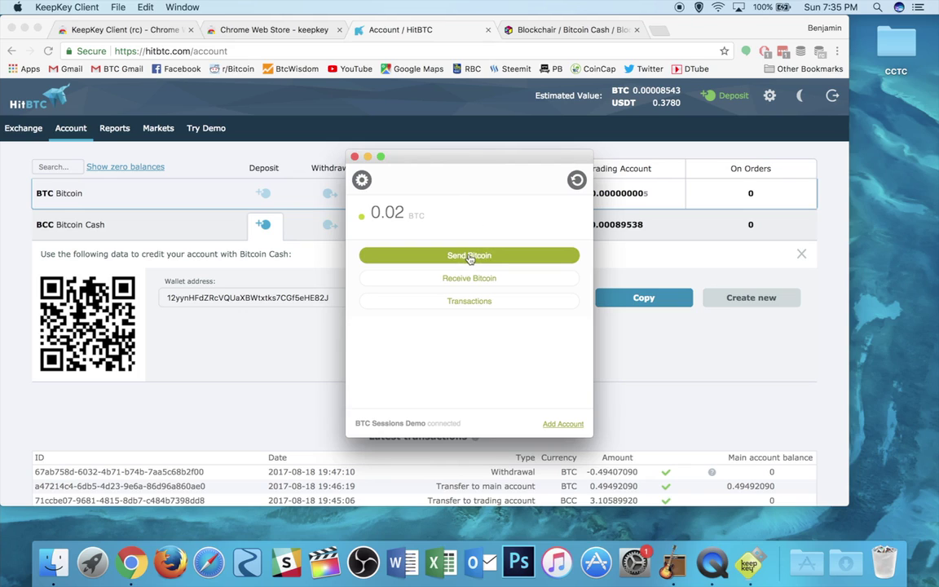
pyautogui.click(564, 425)
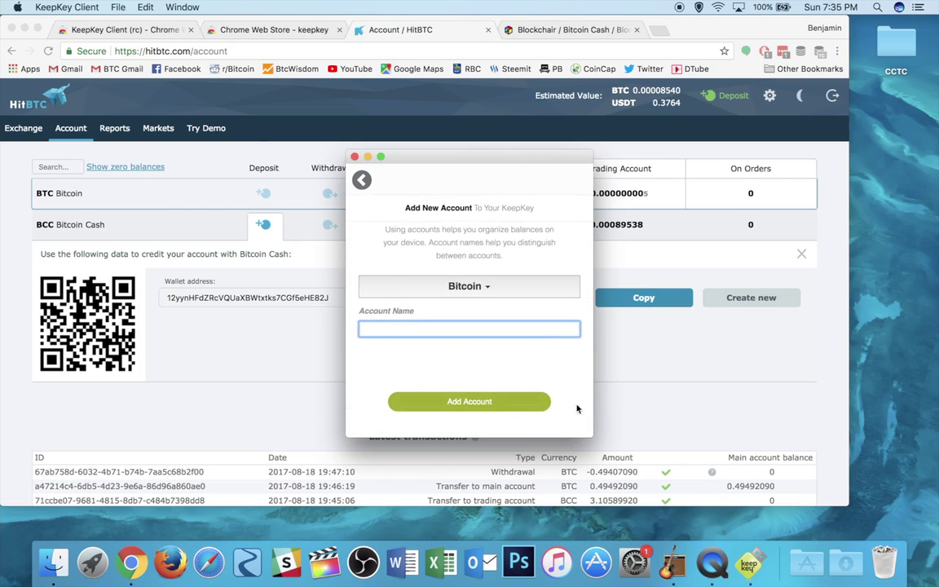
pyautogui.click(490, 290)
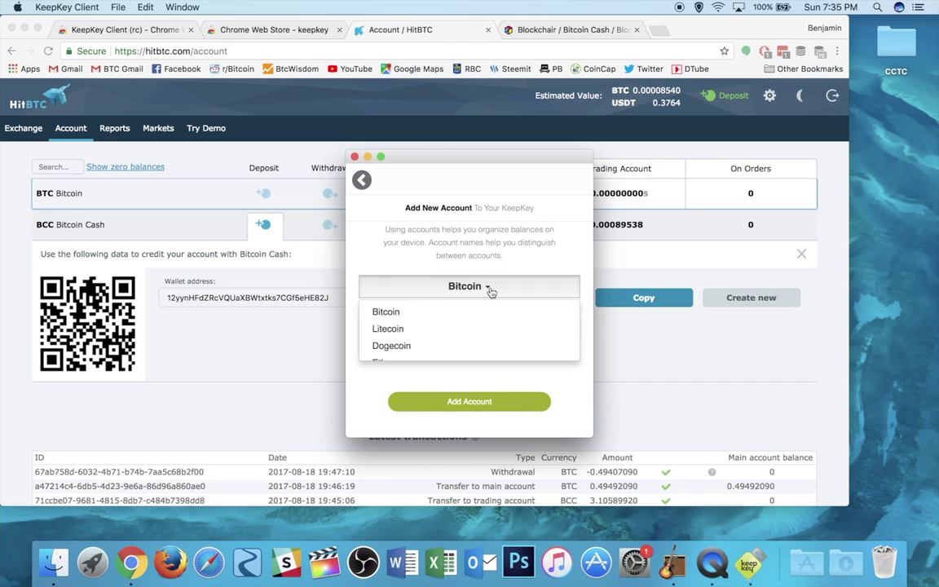
pyautogui.scroll(-3, 471, 323)
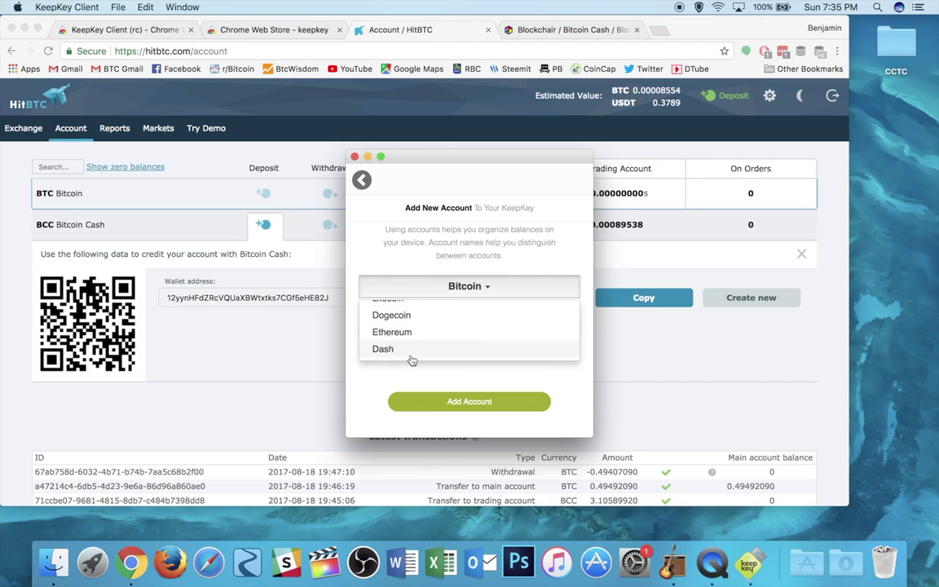
pyautogui.scroll(3, 497, 318)
pyautogui.click(518, 287)
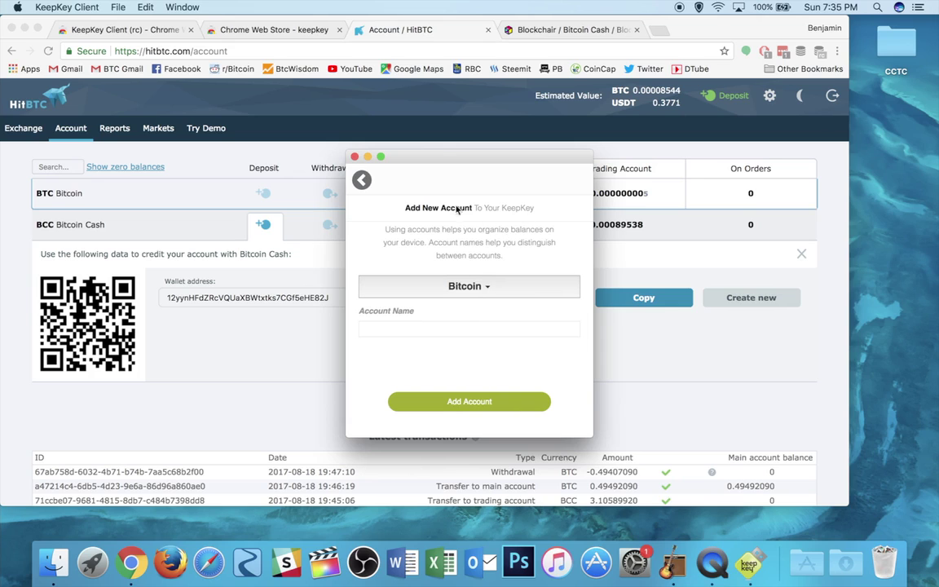
pyautogui.click(355, 157)
# Launch the KeepKey Client (rc) app from Chrome's installed apps page
pyautogui.click(268, 30)
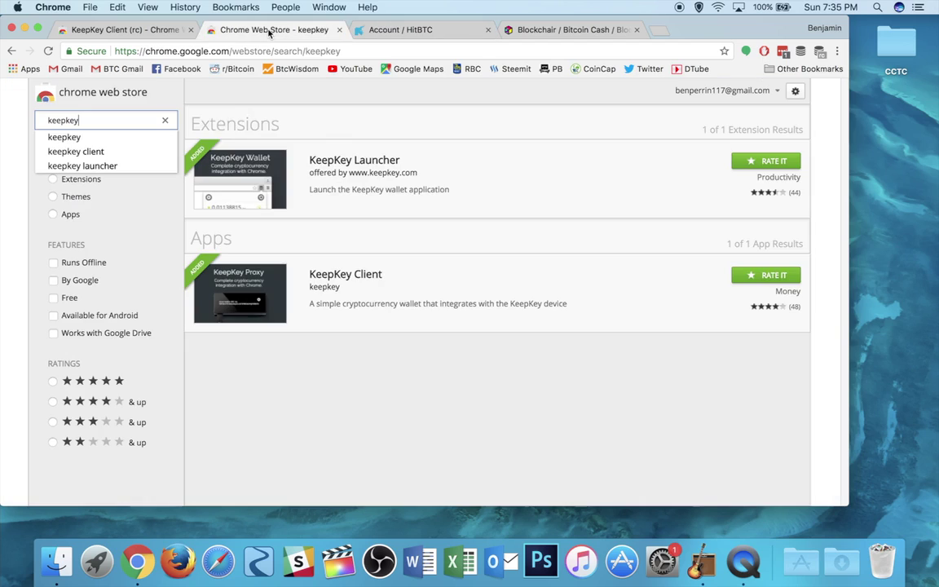
pyautogui.click(23, 70)
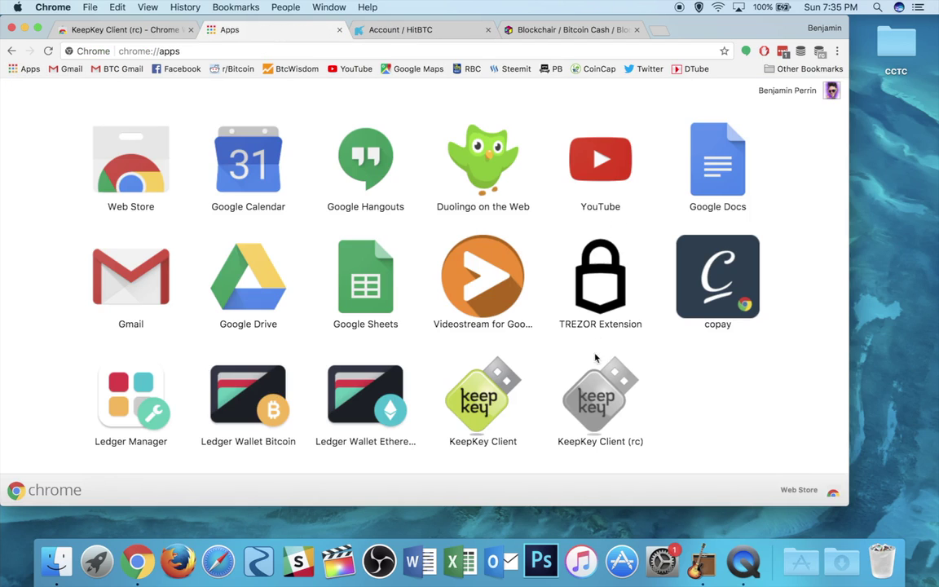
pyautogui.click(598, 400)
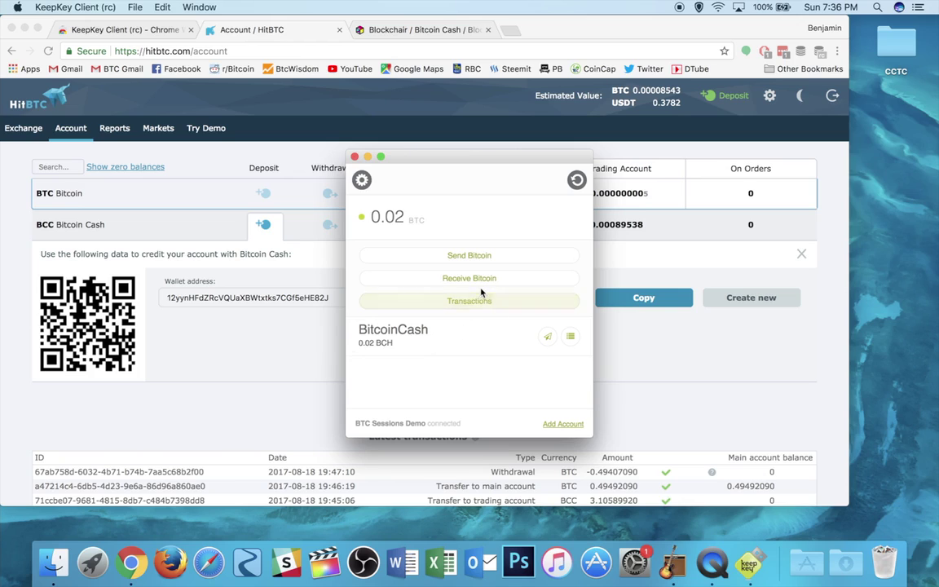
# Open chrome://apps and bring the KeepKey Client (rc) wallet window back to the front
pyautogui.click(117, 29)
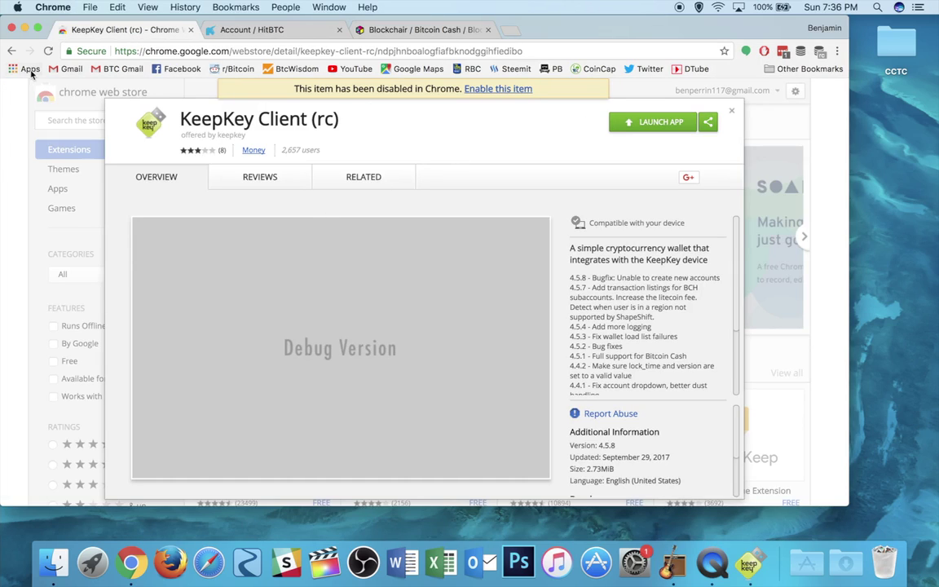
pyautogui.click(26, 69)
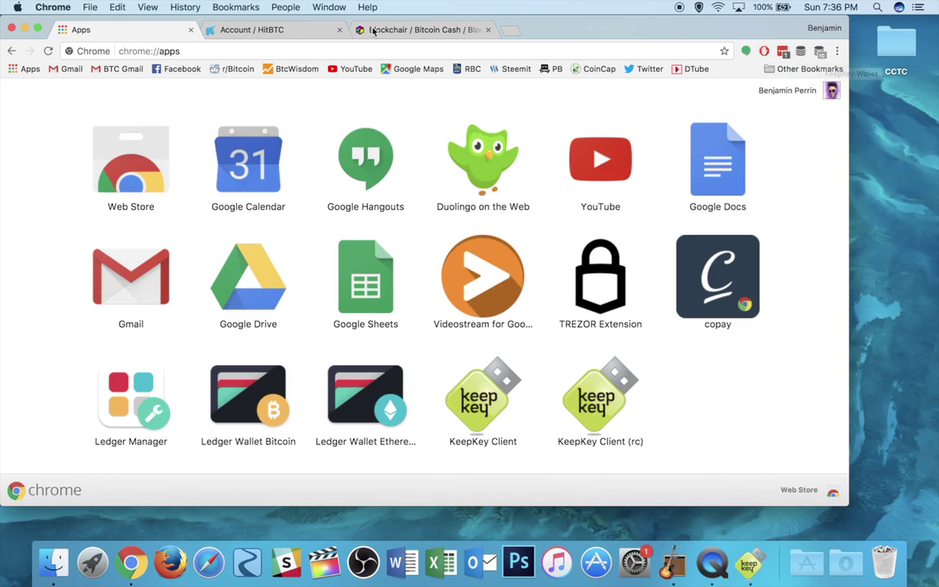
pyautogui.hotkey('ctrl', 'Up')
pyautogui.click(807, 168)
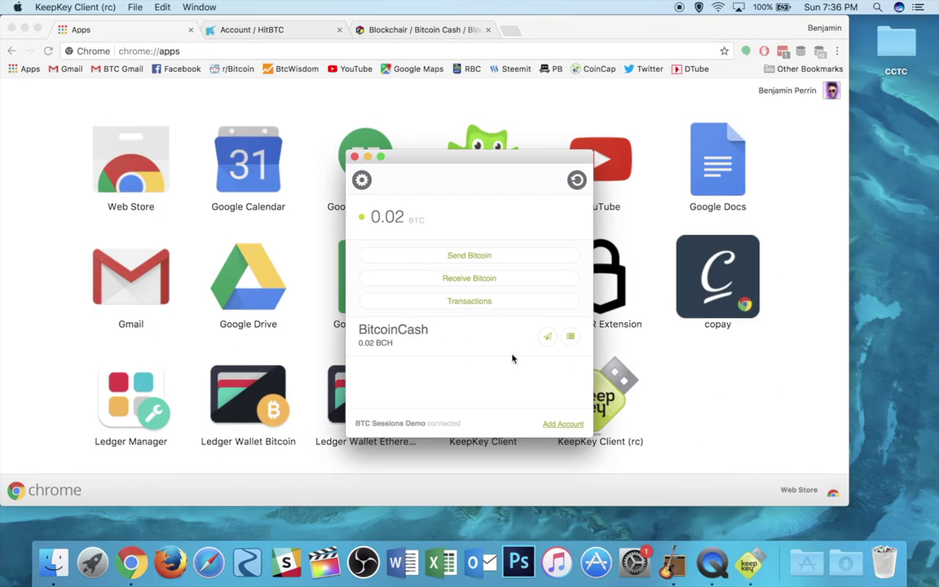
pyautogui.click(547, 339)
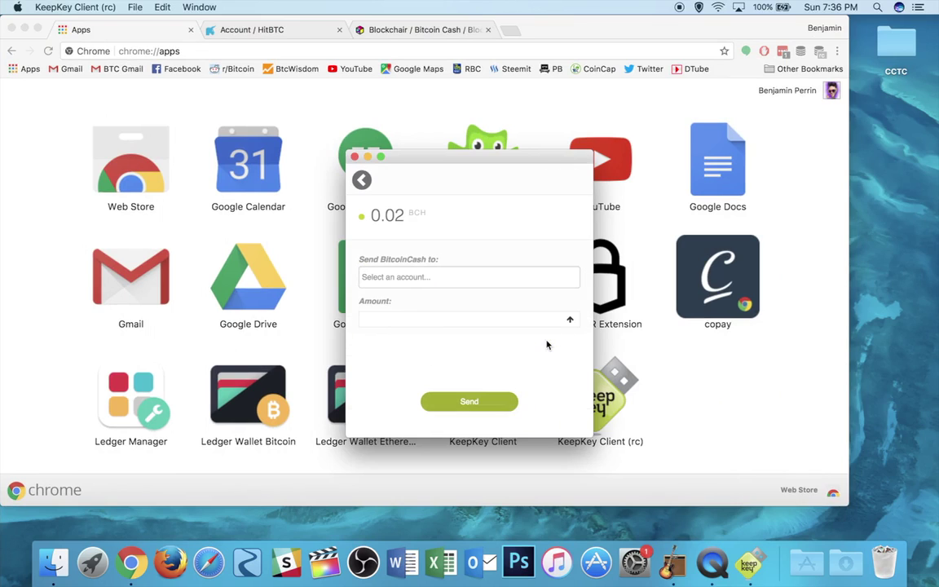
pyautogui.click(394, 279)
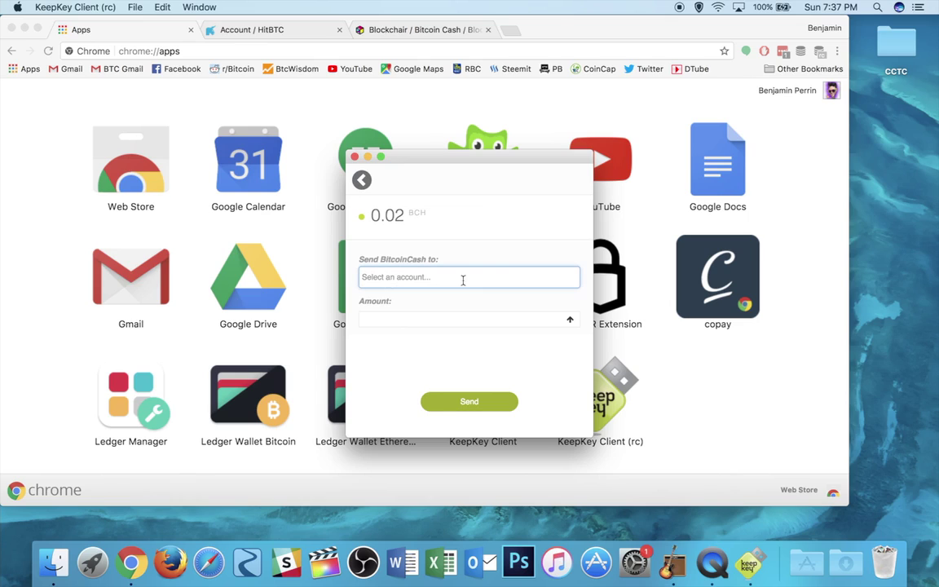
pyautogui.click(363, 183)
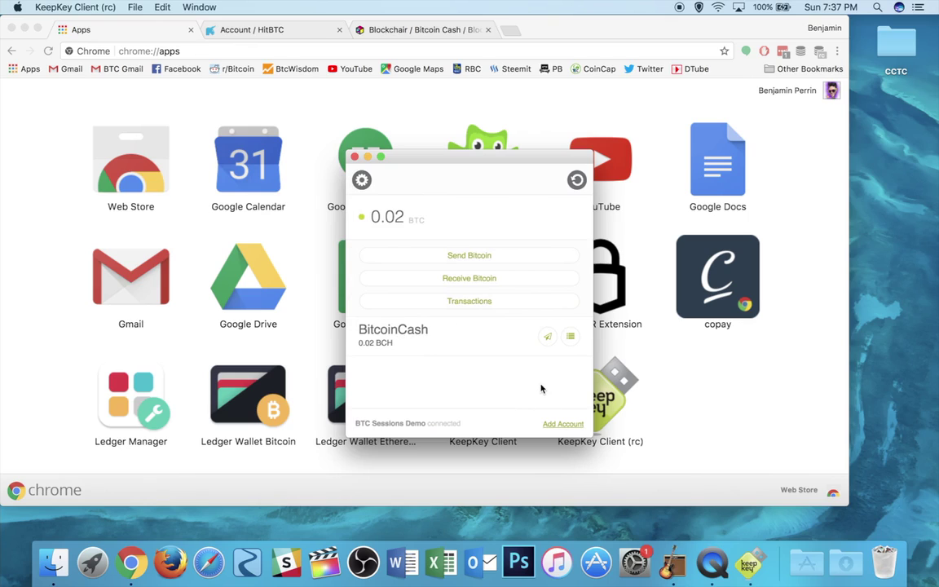
pyautogui.click(548, 336)
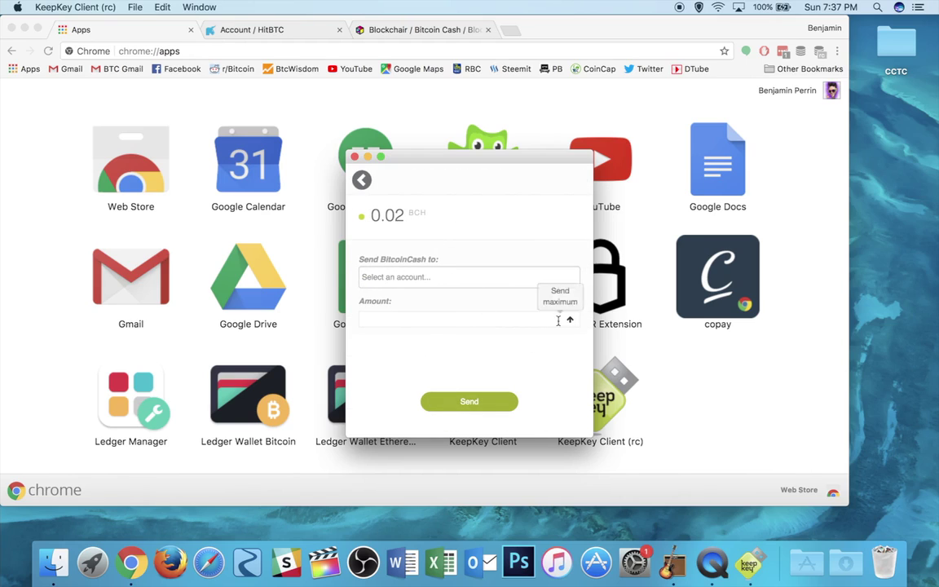
pyautogui.click(363, 181)
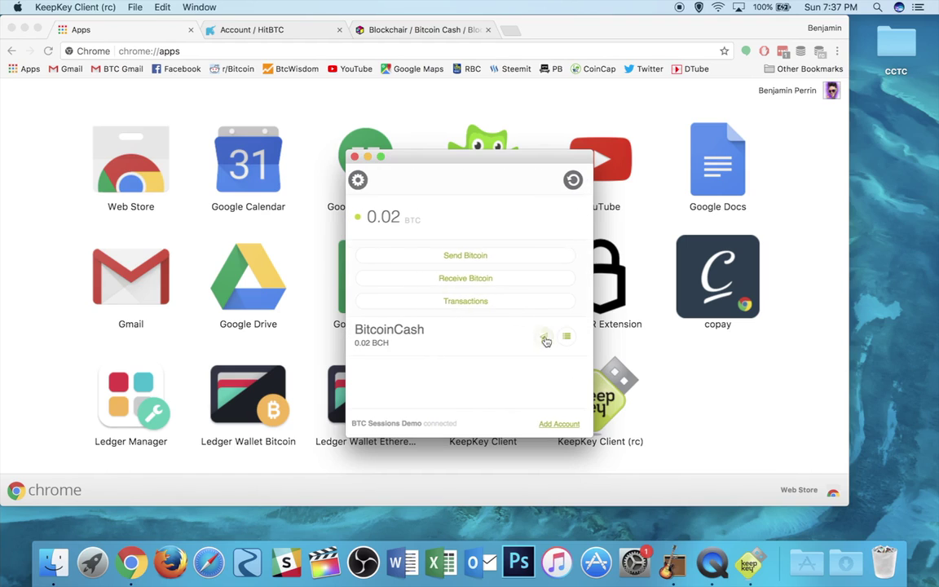
# Add a new BitcoinCash account named 'BCH'
pyautogui.click(558, 427)
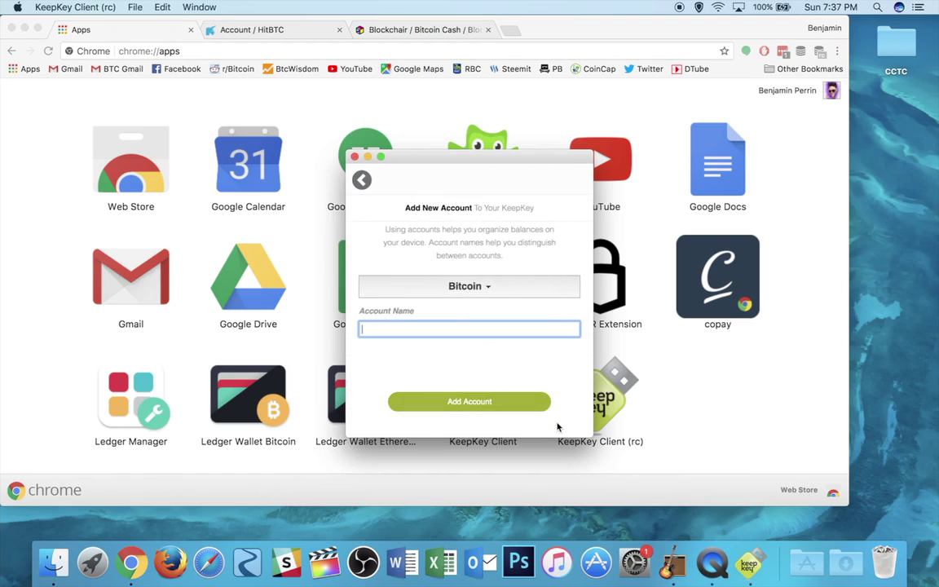
pyautogui.click(484, 286)
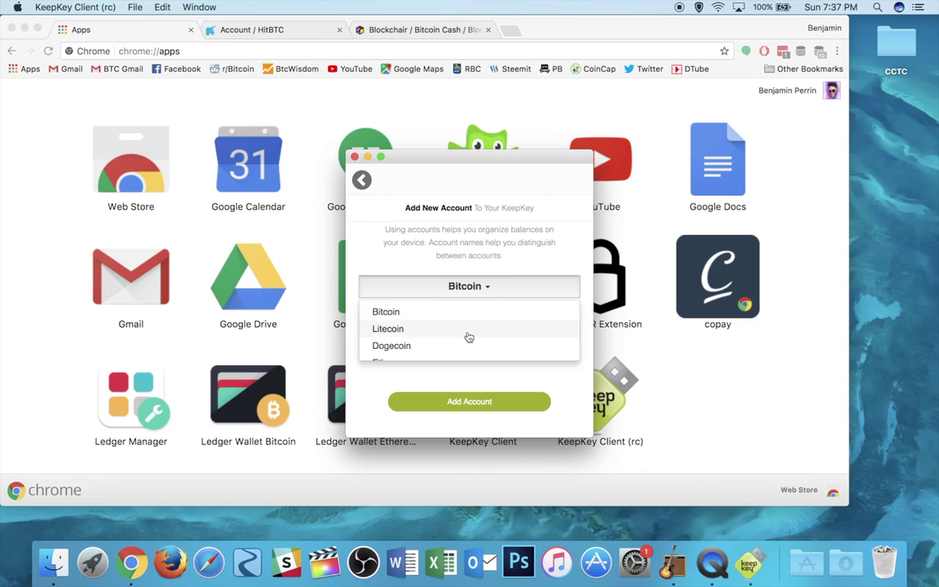
pyautogui.scroll(-3, 461, 336)
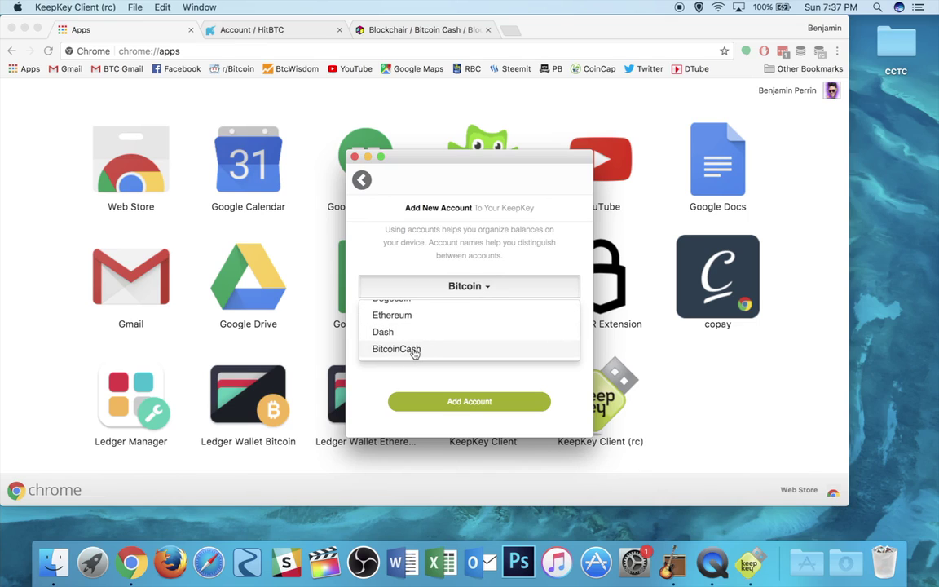
pyautogui.click(414, 350)
pyautogui.click(401, 331)
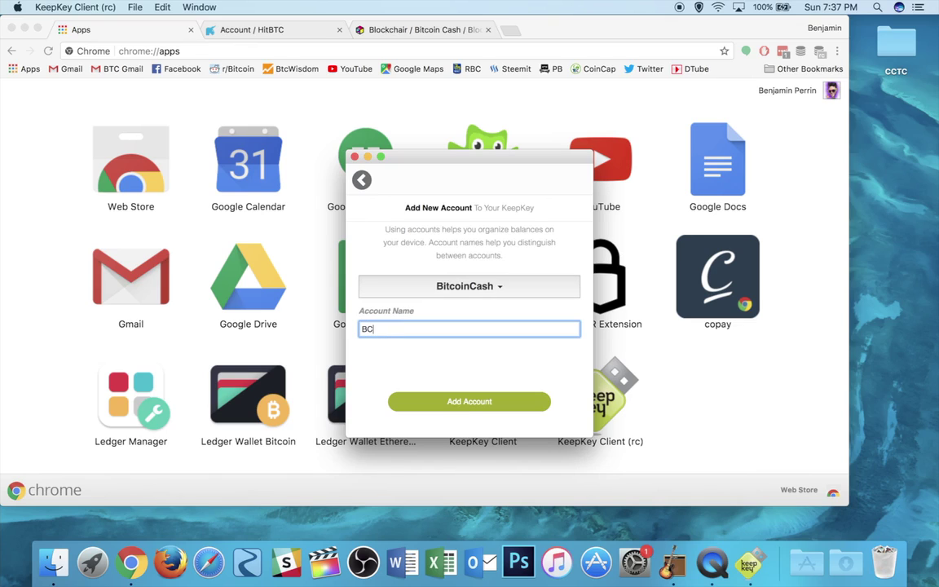
pyautogui.click(459, 404)
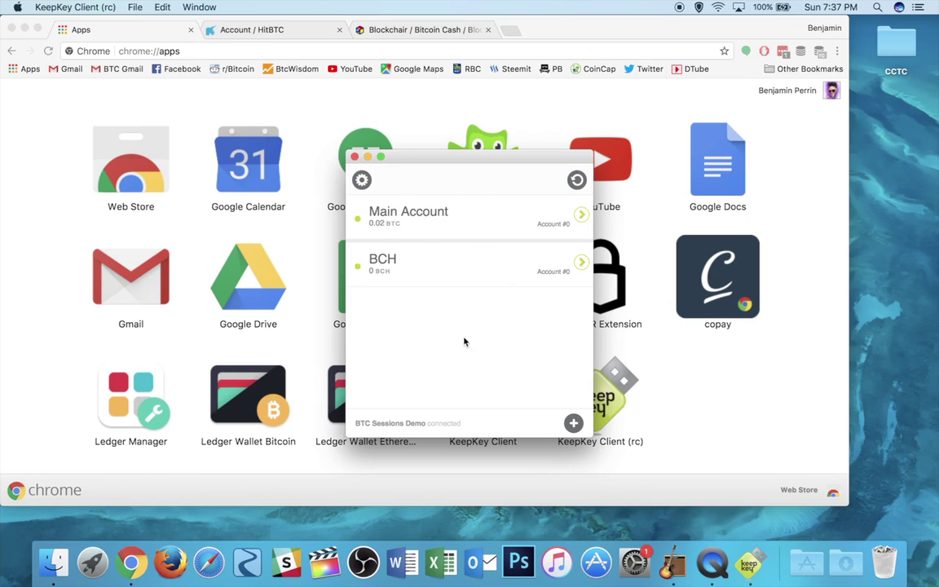
# View Main Account, then the BCH account's BitcoinCash receive address and QR code, and return
pyautogui.click(421, 230)
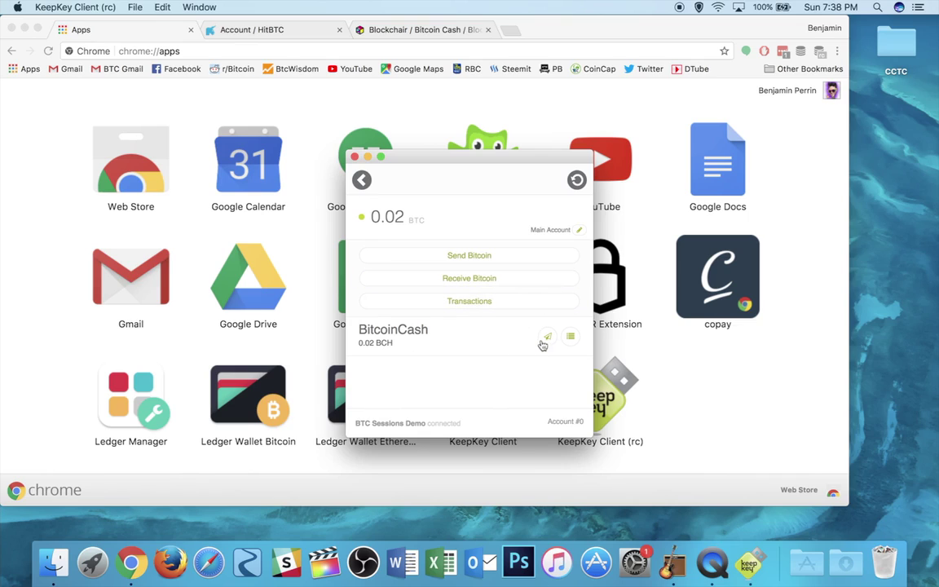
pyautogui.click(363, 180)
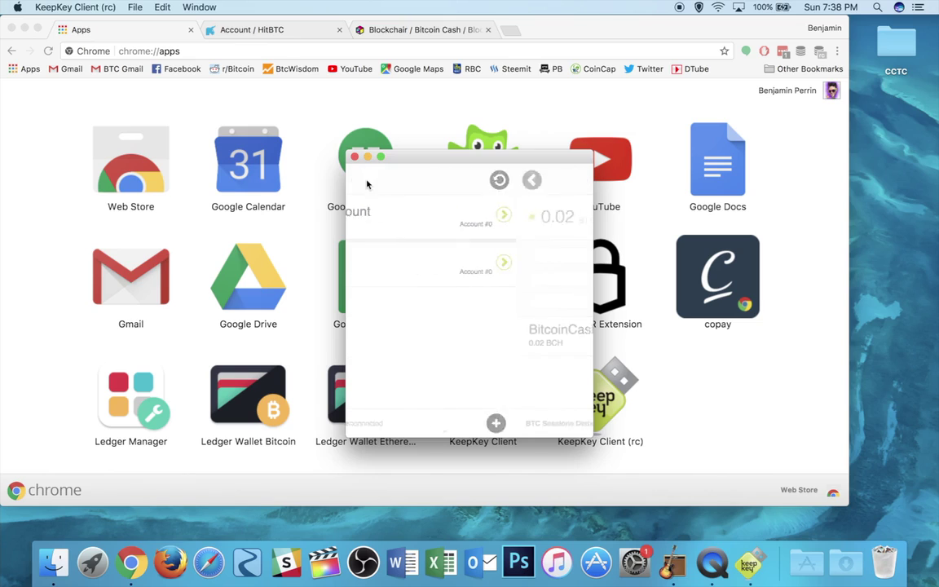
pyautogui.click(452, 272)
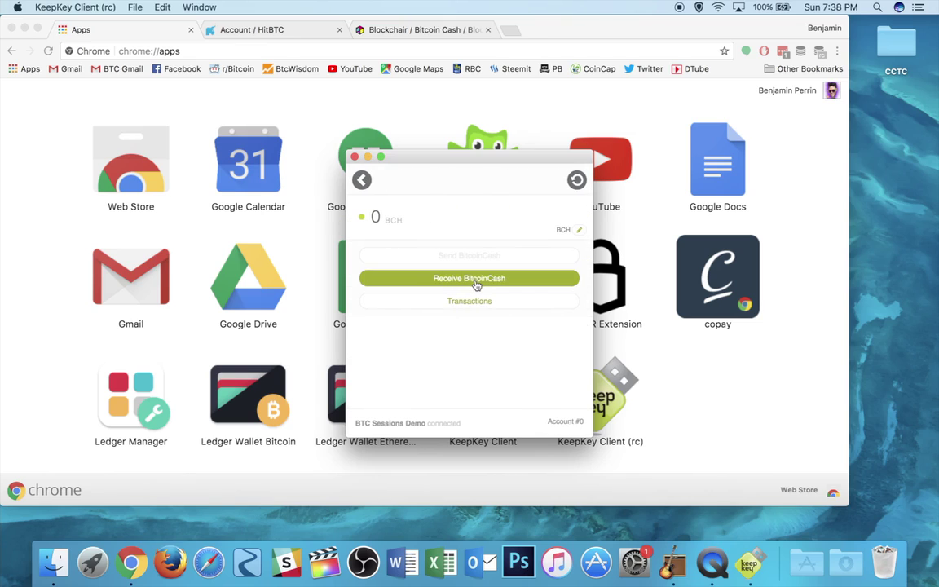
pyautogui.click(477, 281)
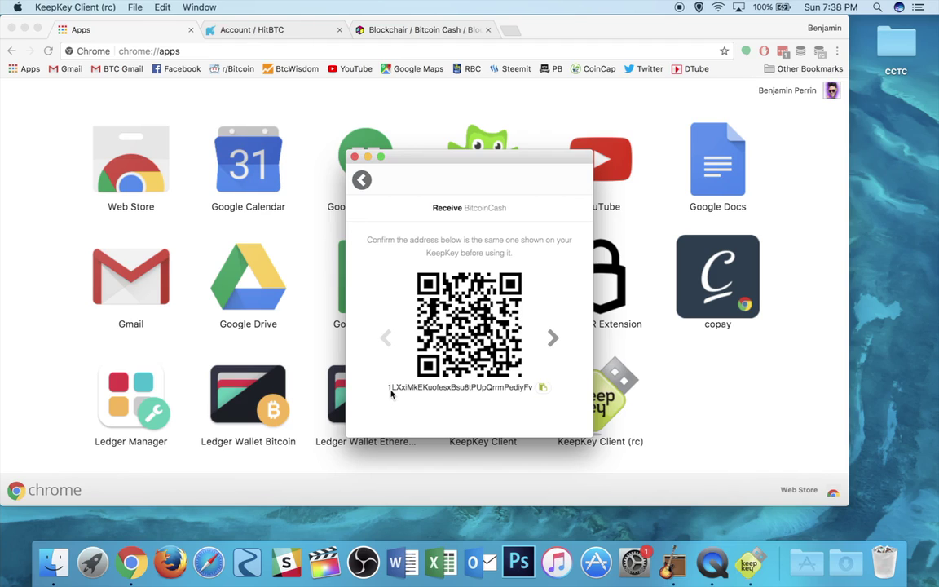
pyautogui.click(362, 180)
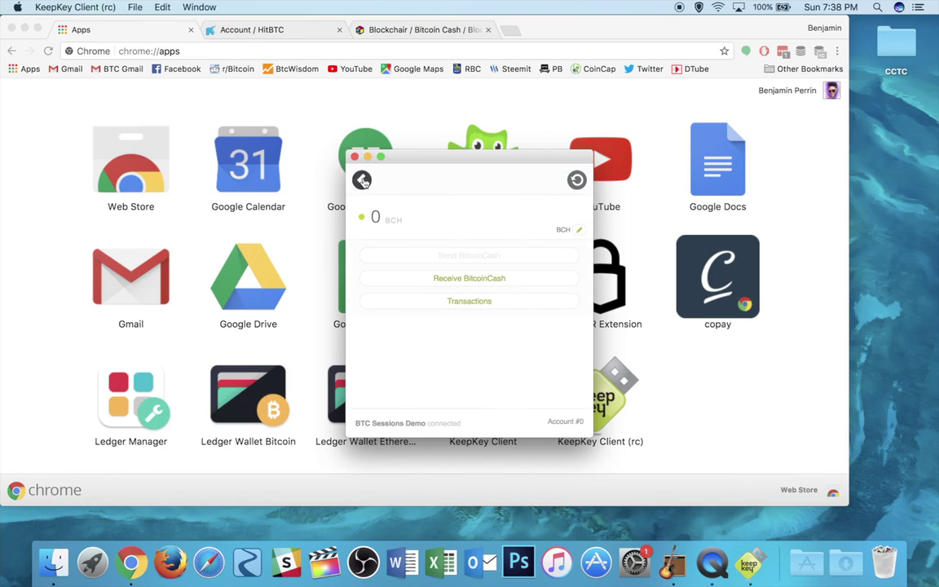
pyautogui.click(363, 180)
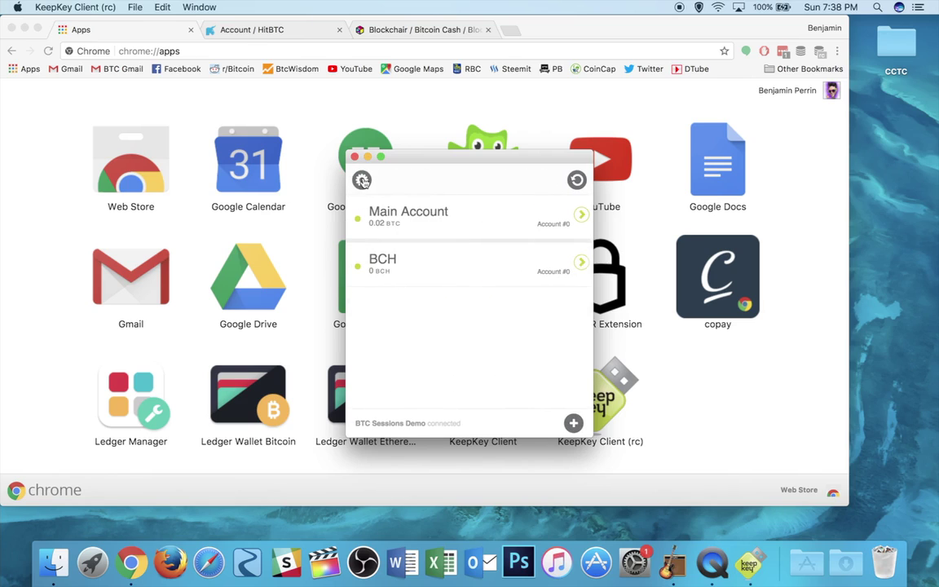
# Send Main Account's maximum 0.0199 BCH to the BCH account
pyautogui.click(452, 227)
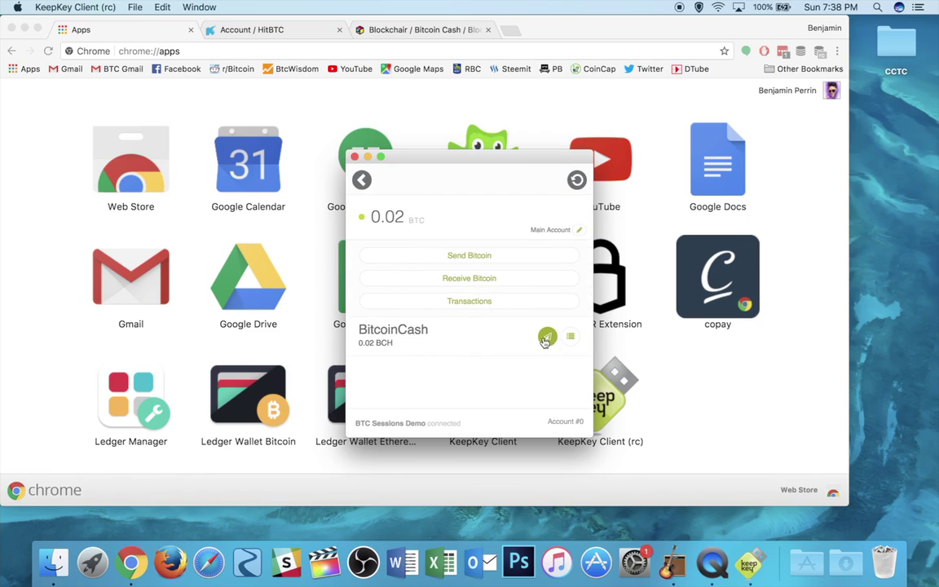
pyautogui.click(547, 338)
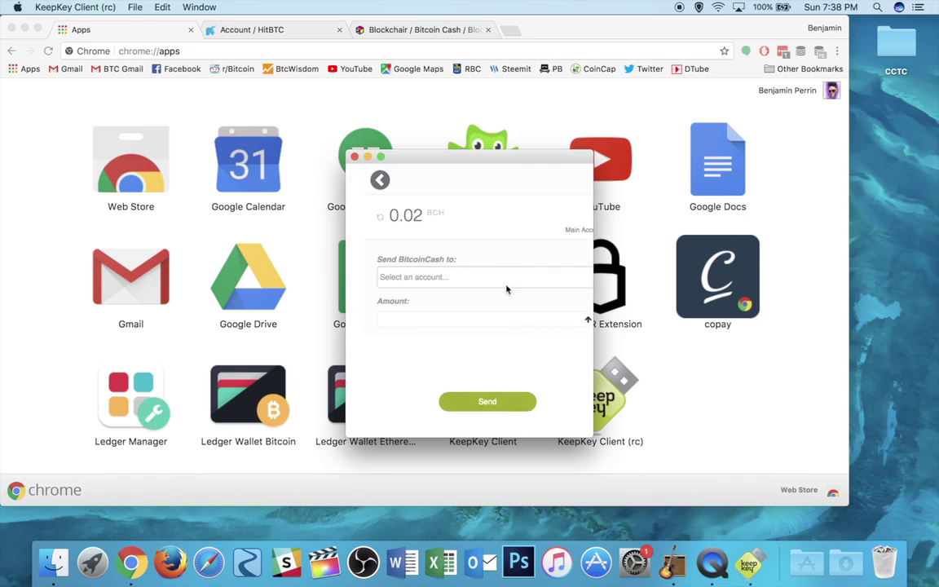
pyautogui.click(410, 277)
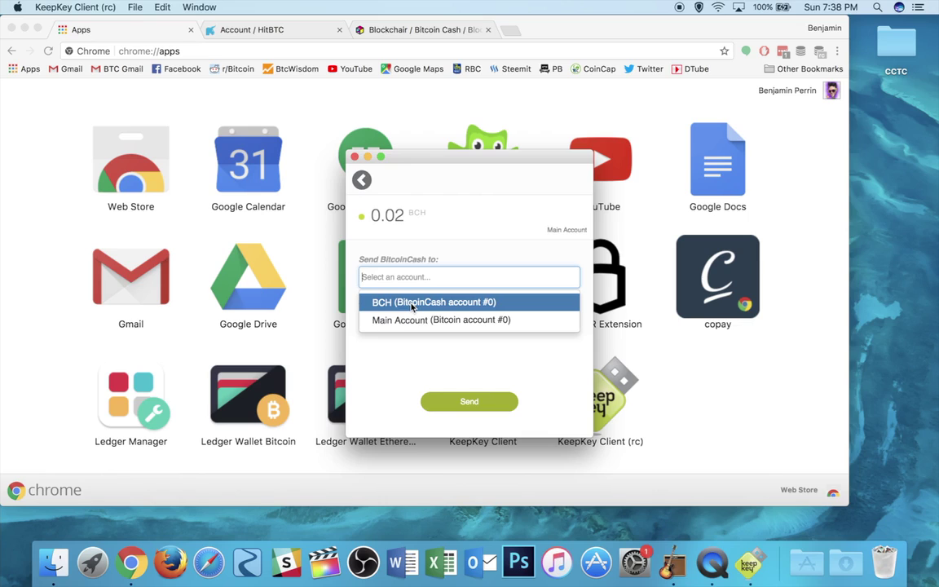
pyautogui.click(411, 303)
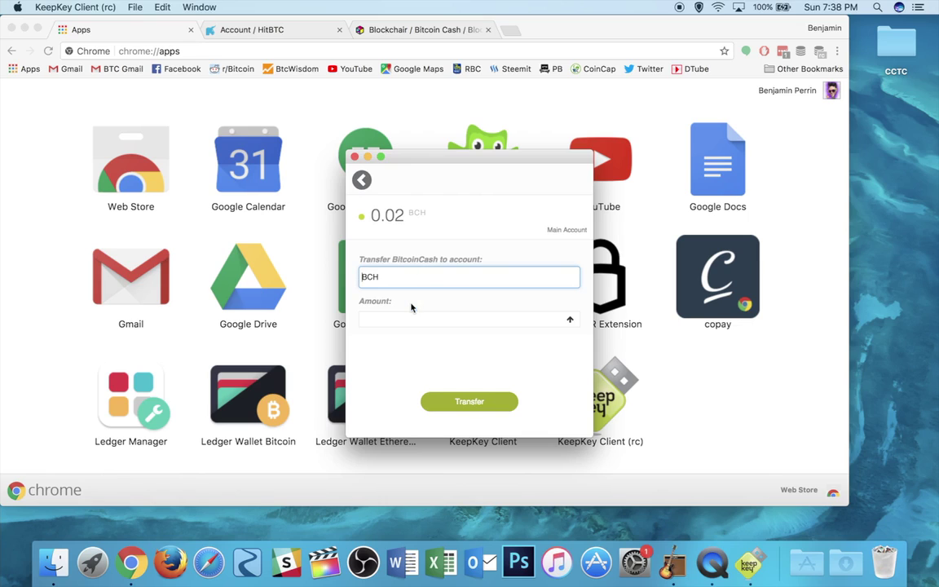
pyautogui.click(570, 322)
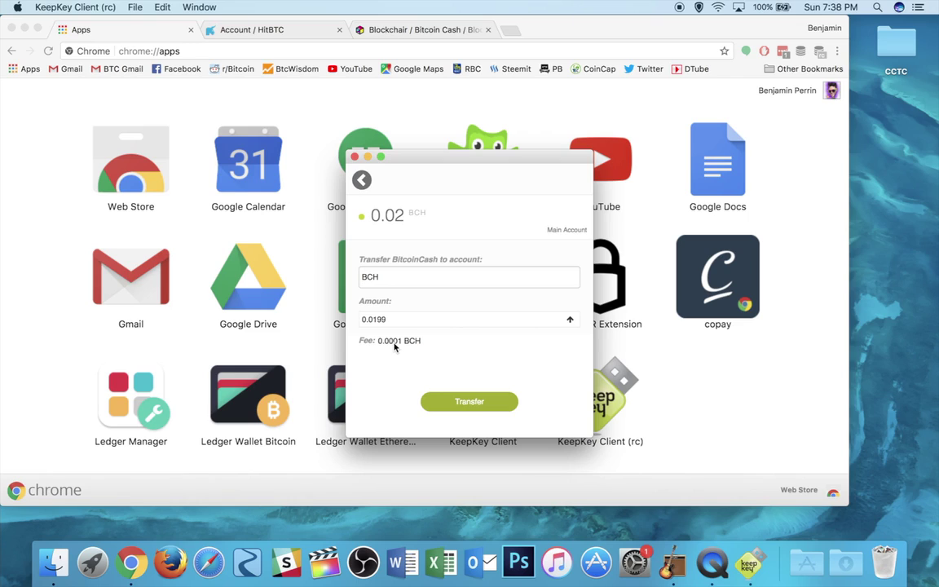
pyautogui.click(470, 402)
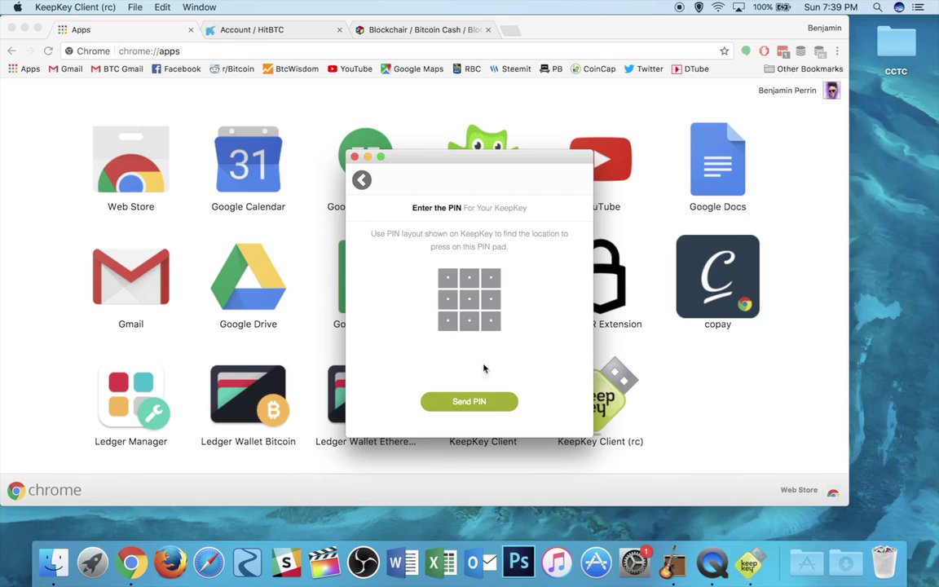
# Enter the device PIN on the scrambled pad to authorise the transfer
pyautogui.click(493, 326)
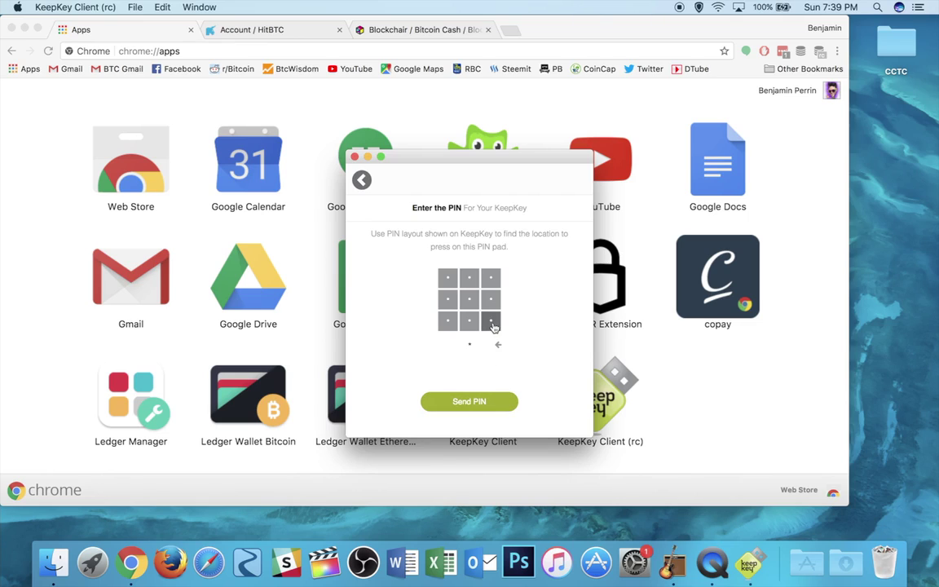
pyautogui.click(468, 278)
pyautogui.click(447, 303)
pyautogui.click(469, 300)
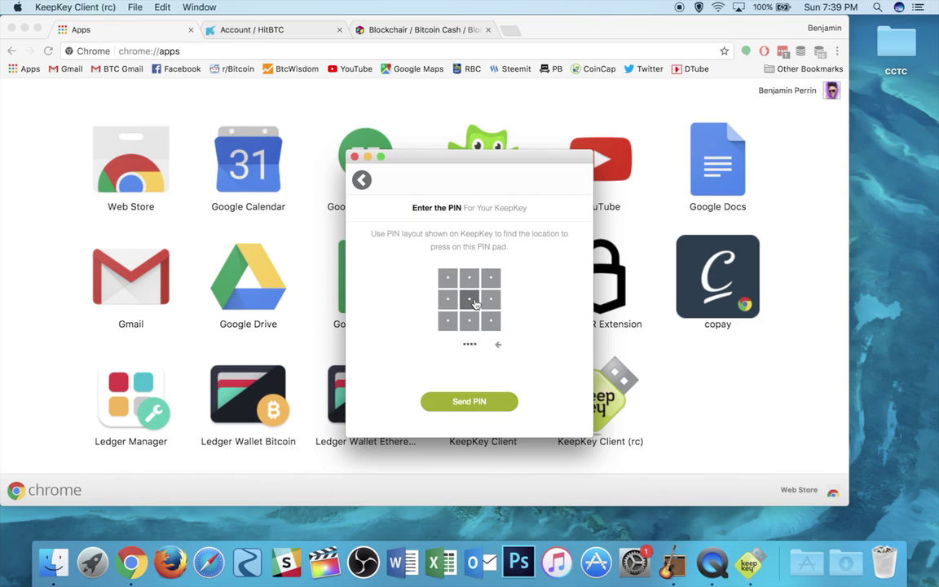
pyautogui.click(471, 402)
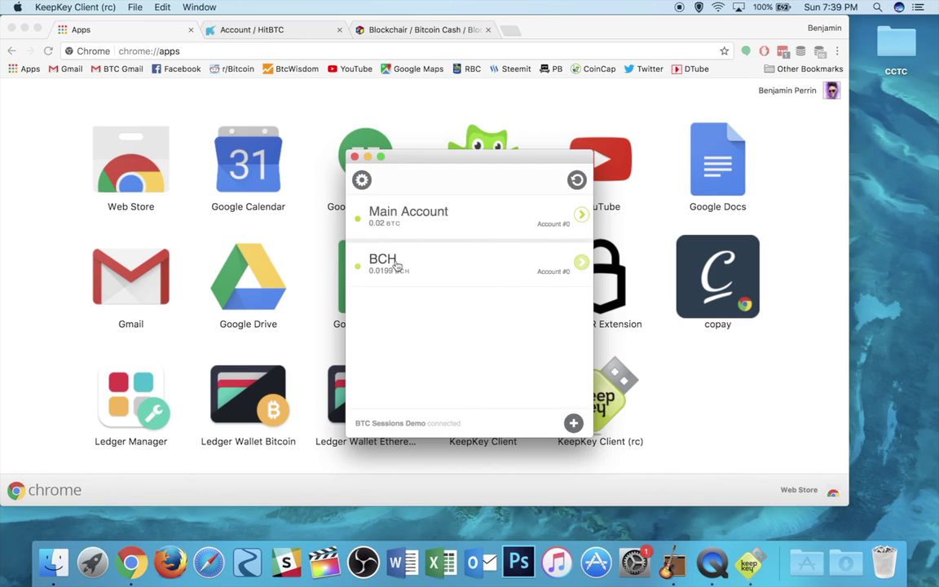
pyautogui.click(435, 277)
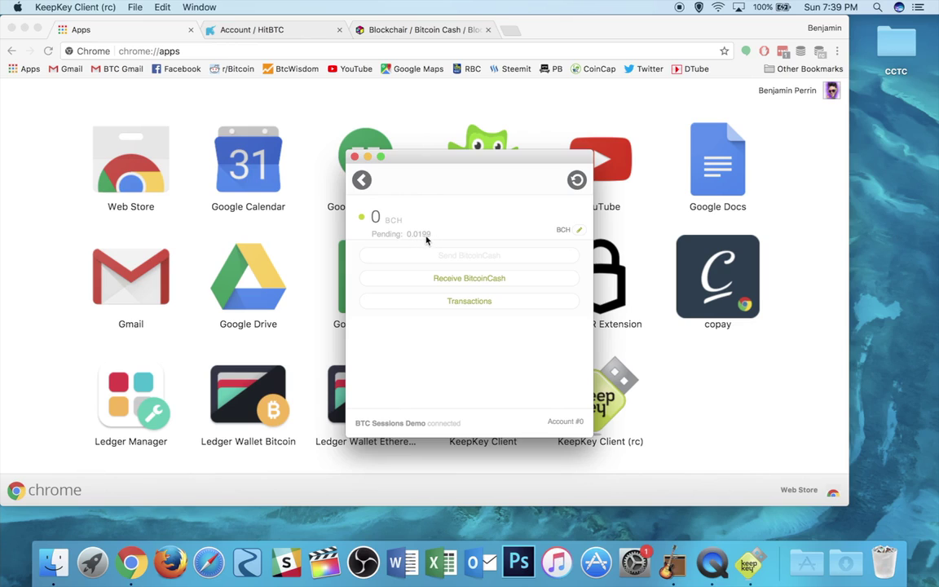
pyautogui.click(362, 180)
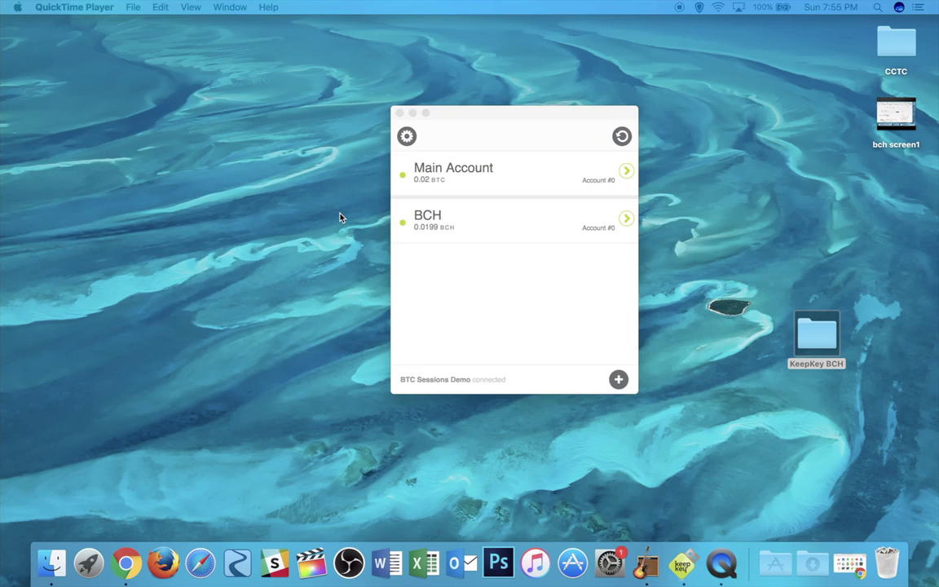
# Open the BCH account, check its receive address, and return to its 0.0199 BCH overview
pyautogui.click(455, 225)
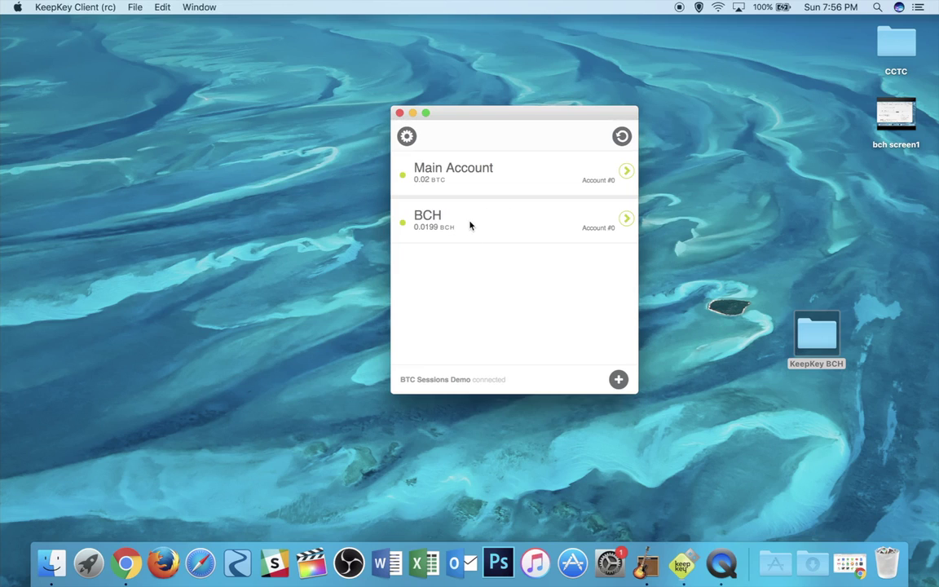
pyautogui.click(492, 224)
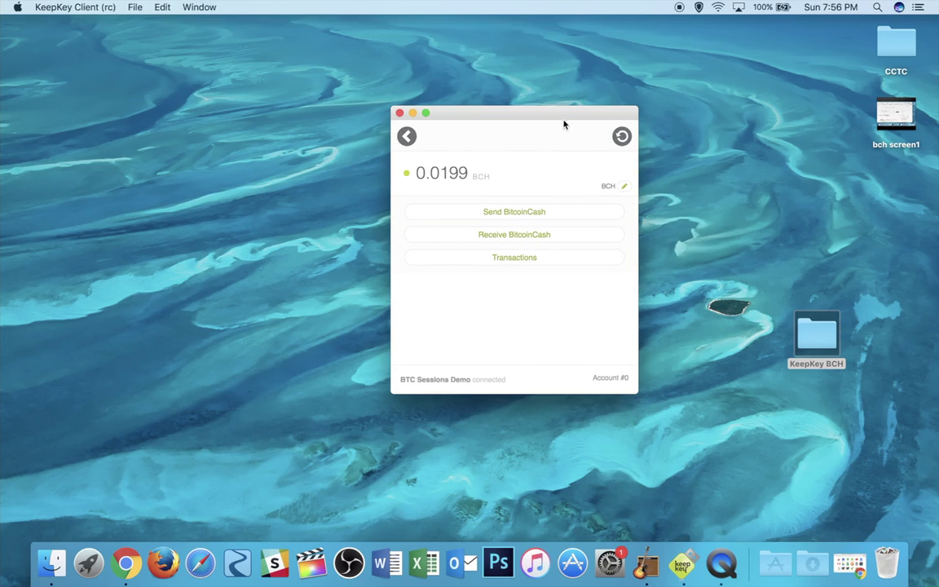
pyautogui.moveTo(561, 120); pyautogui.dragTo(508, 104)
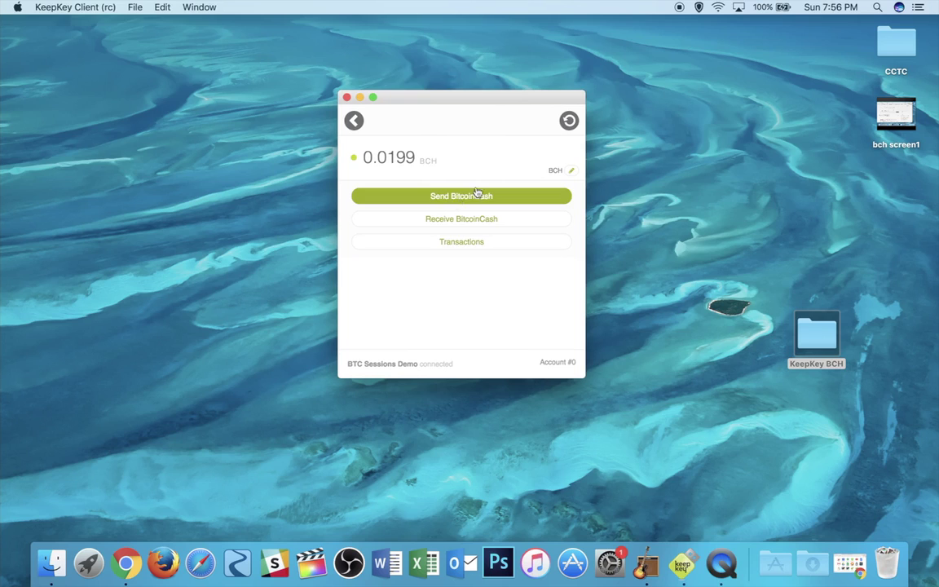
pyautogui.click(469, 221)
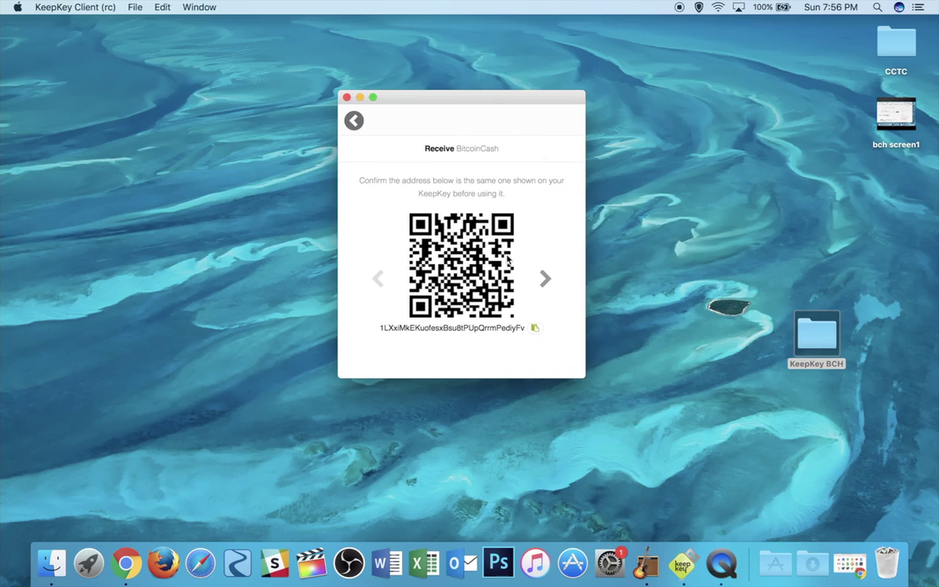
pyautogui.click(355, 122)
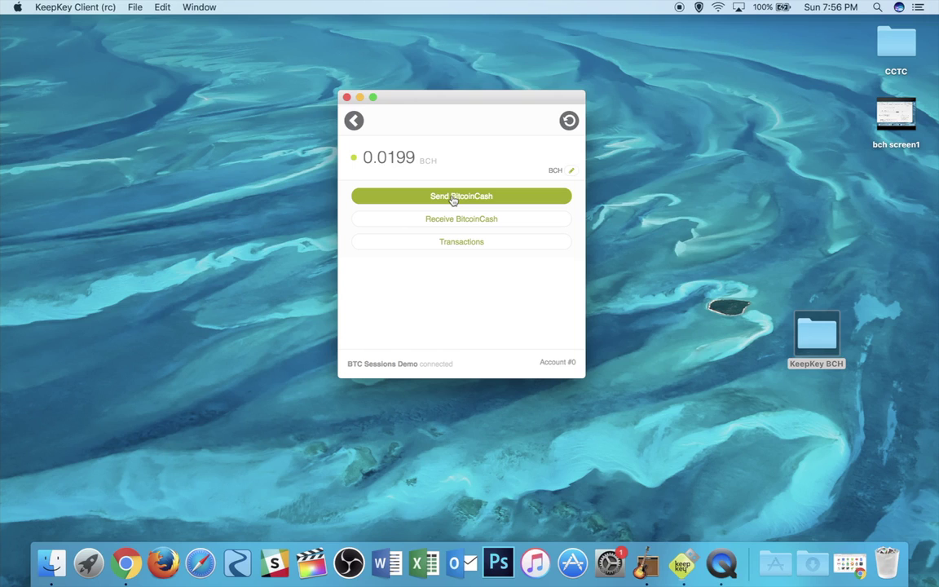
# Start a new BitcoinCash send from the BCH account page
pyautogui.click(454, 198)
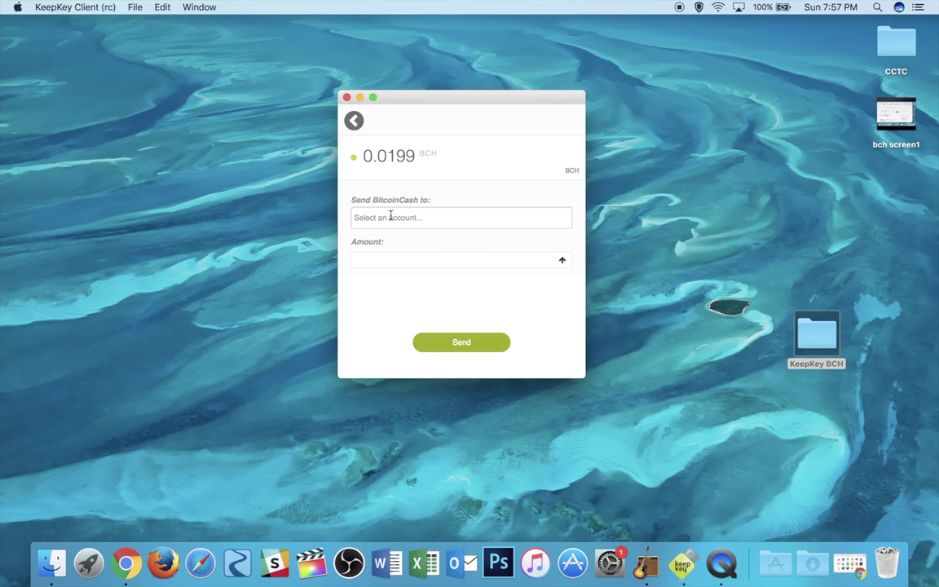
# Pick Main Account (Bitcoin account #0) as the destination of the BCH send form
pyautogui.click(413, 220)
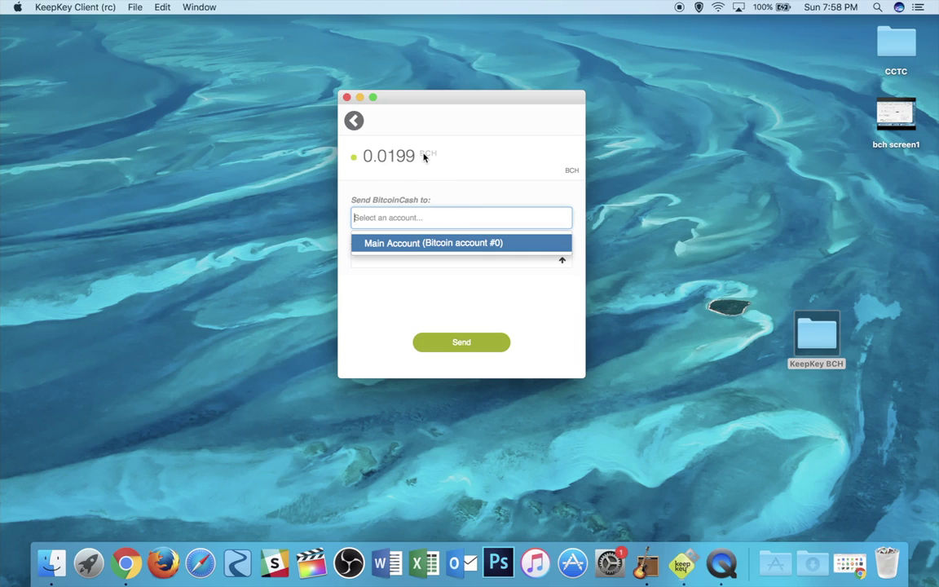
pyautogui.click(399, 245)
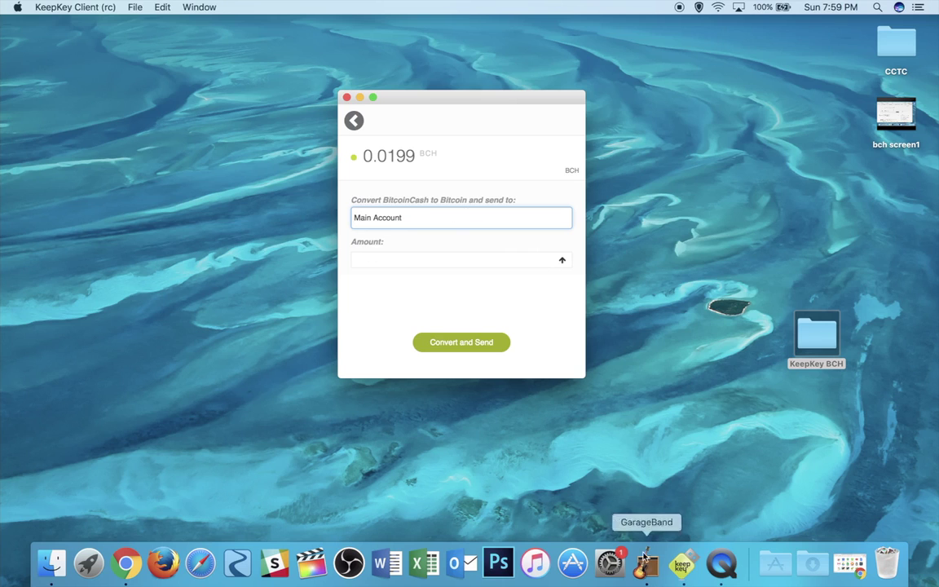
# Copy the Bitcoin Cash (BCC) deposit address from the HitBTC account page in Chrome
pyautogui.click(846, 560)
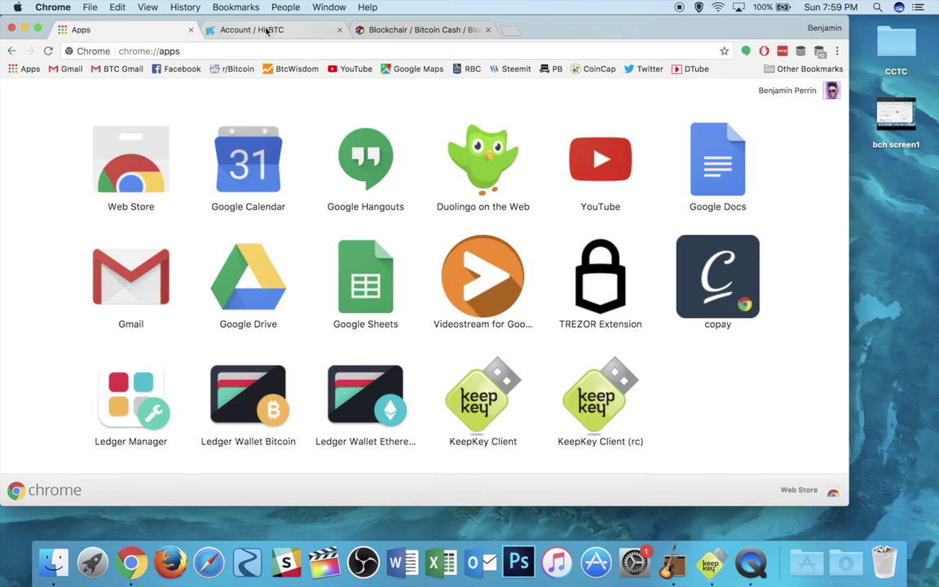
pyautogui.click(265, 31)
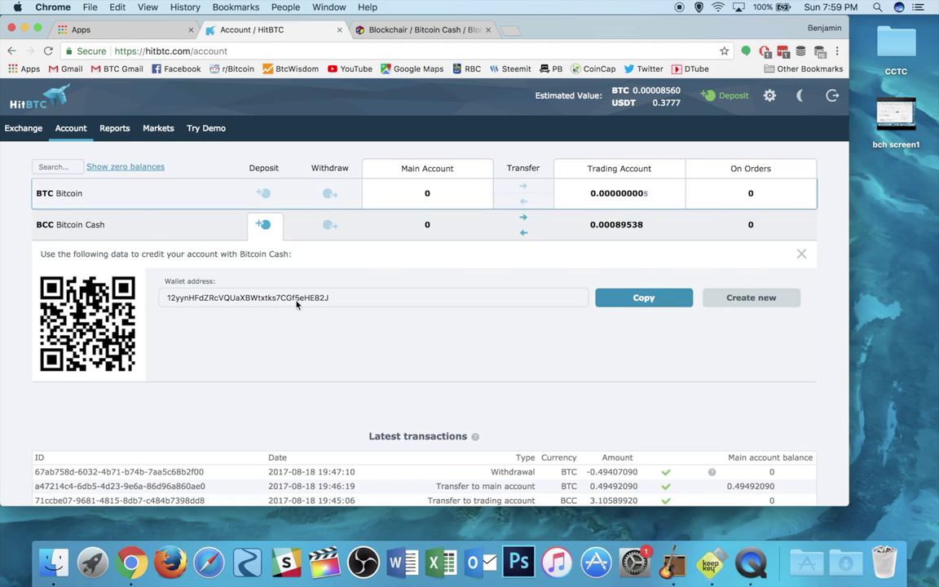
pyautogui.click(612, 306)
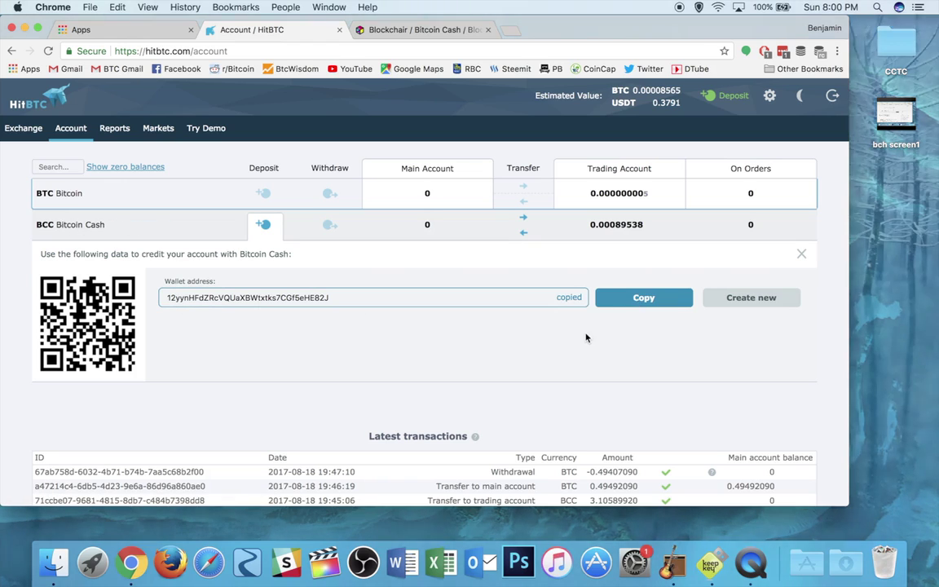
# Replace the recipient with HitBTC's deposit address and fill in the maximum 0.0198 BCH
pyautogui.hotkey('ctrl', 'Up')
pyautogui.click(726, 199)
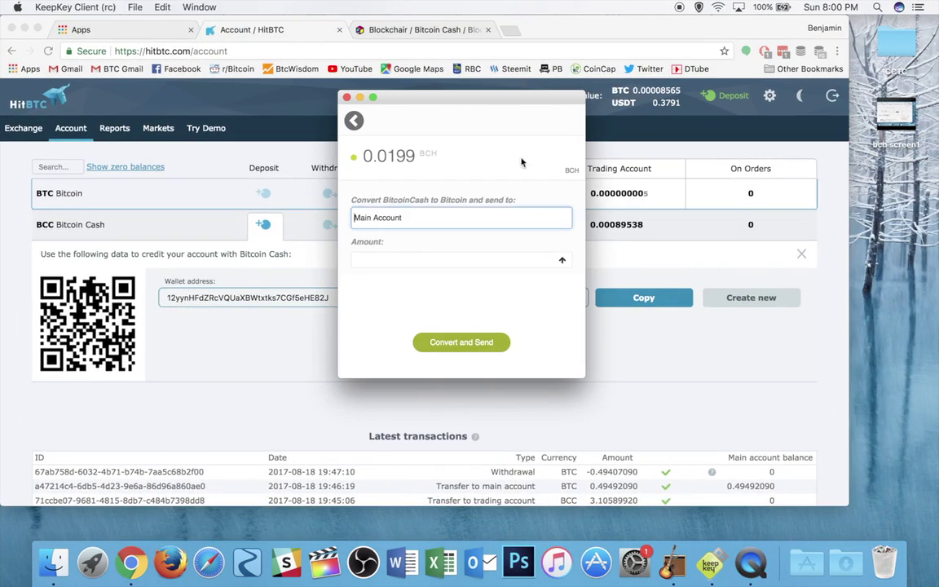
pyautogui.doubleClick(376, 217)
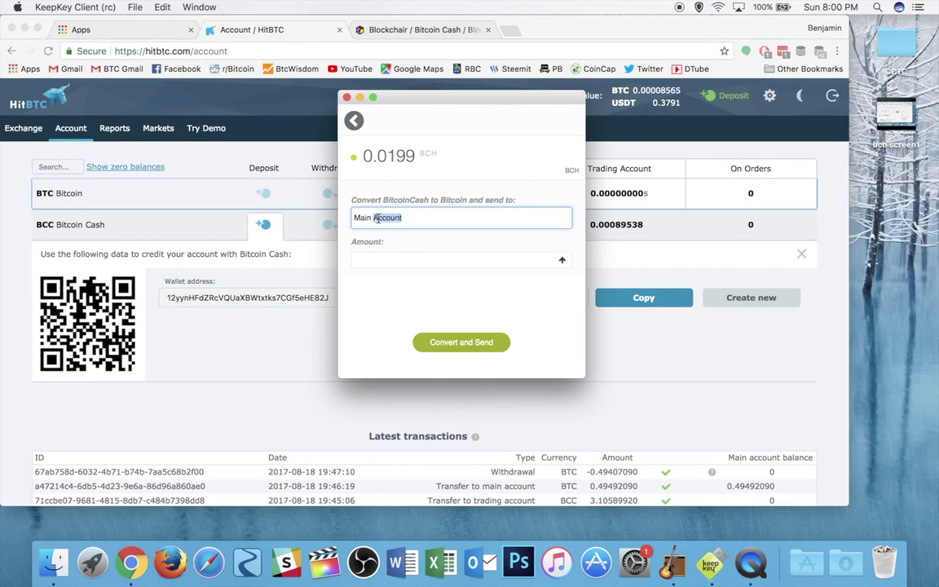
pyautogui.press('BackSpace')
pyautogui.press('BackSpace')
pyautogui.press('BackSpace')
pyautogui.press('BackSpace')
pyautogui.press('BackSpace')
pyautogui.press('BackSpace')
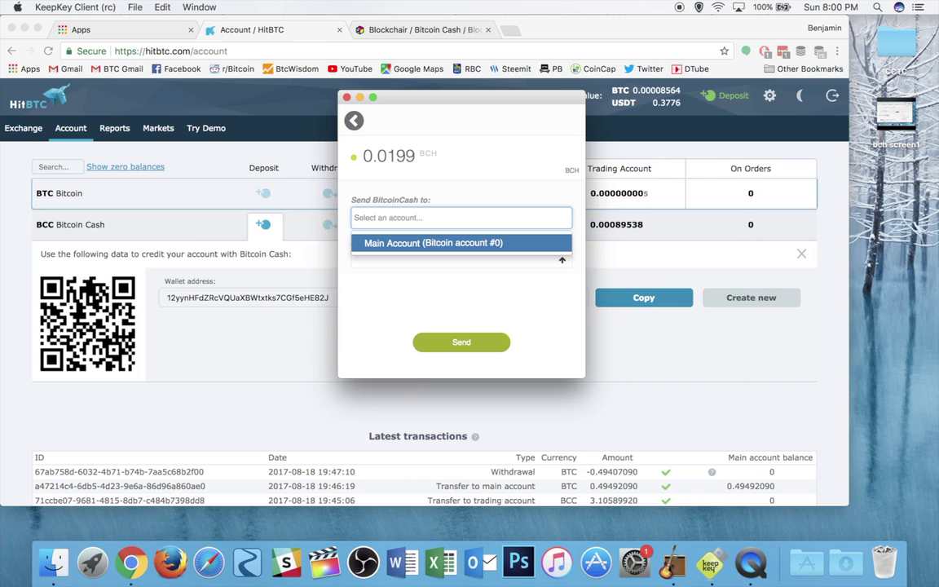
pyautogui.rightClick(380, 219)
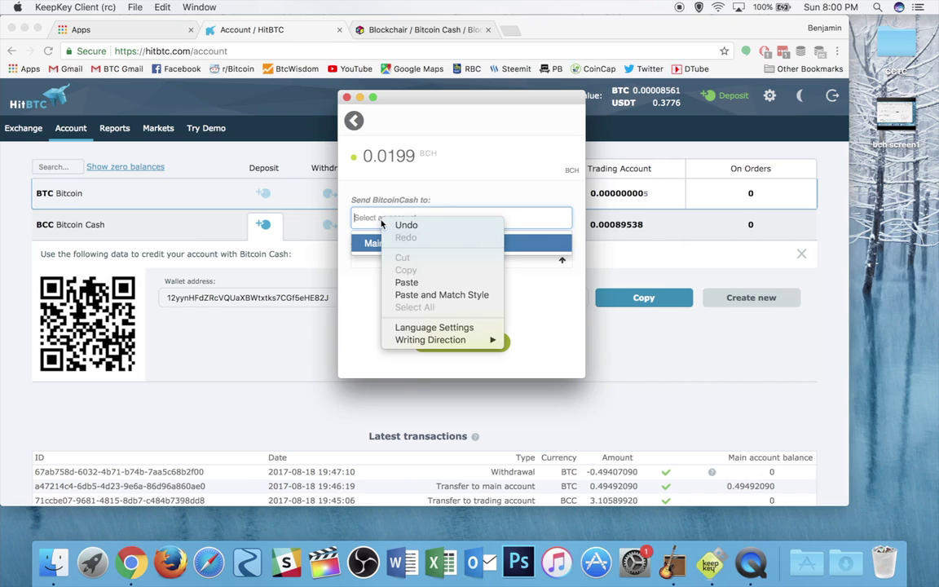
pyautogui.click(407, 282)
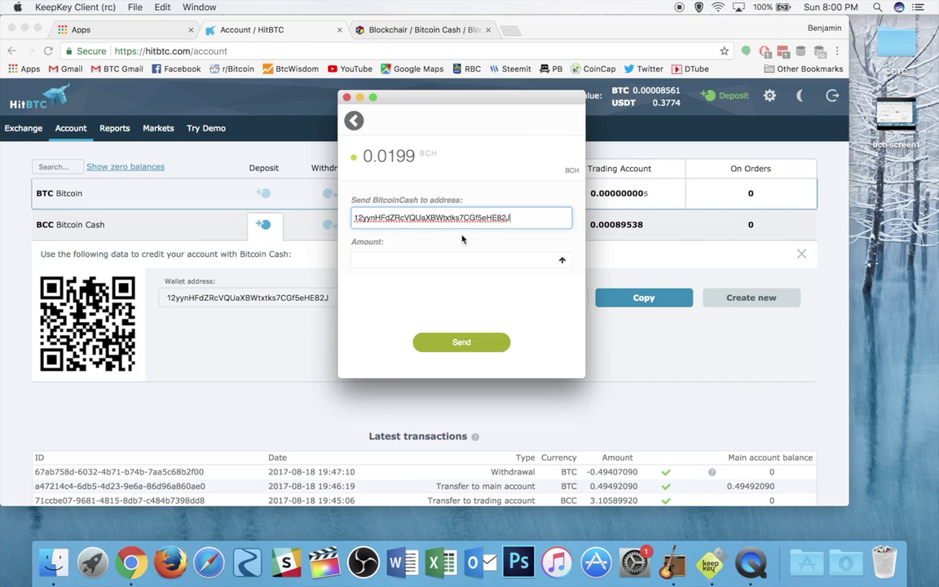
pyautogui.click(562, 262)
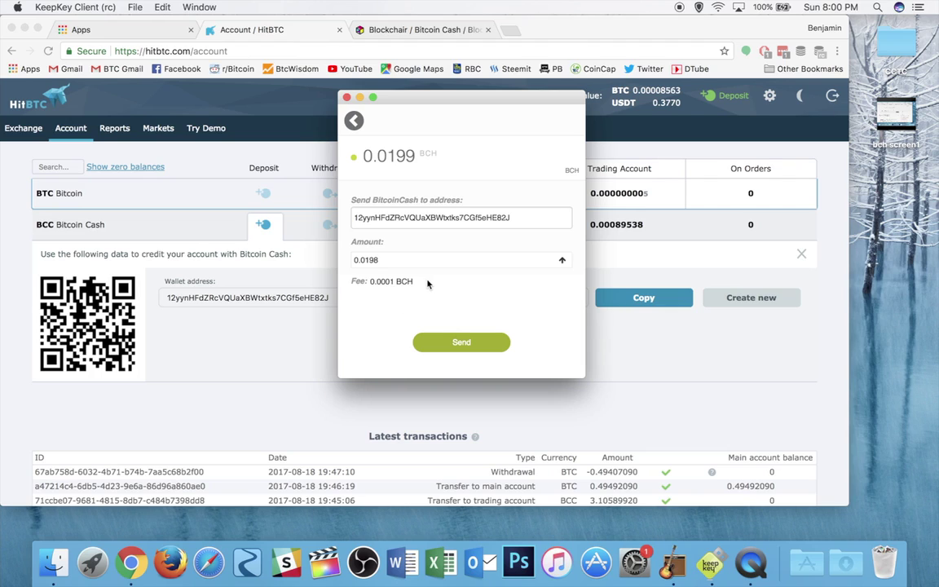
# Send the 0.0198 BCH and authorise it by entering the four-digit PIN
pyautogui.click(480, 344)
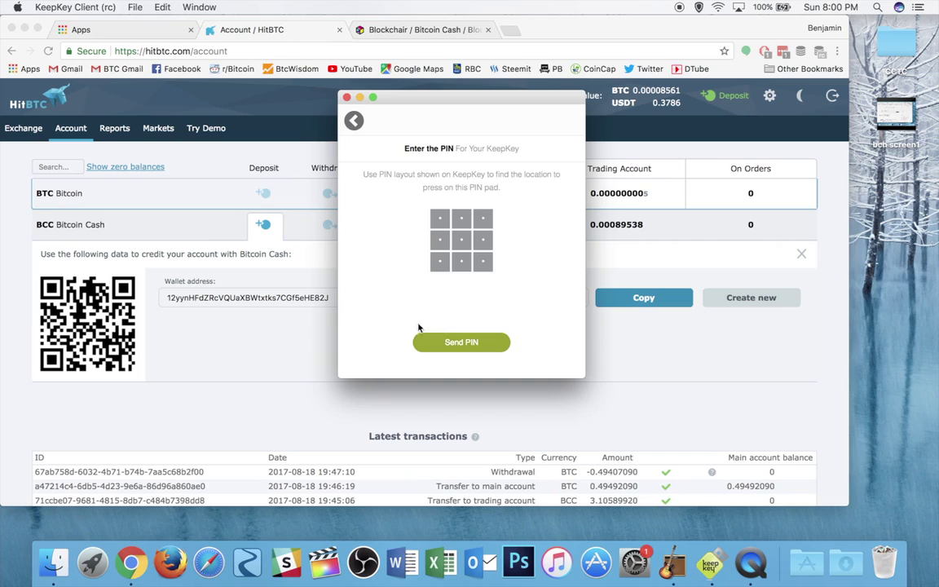
pyautogui.click(483, 262)
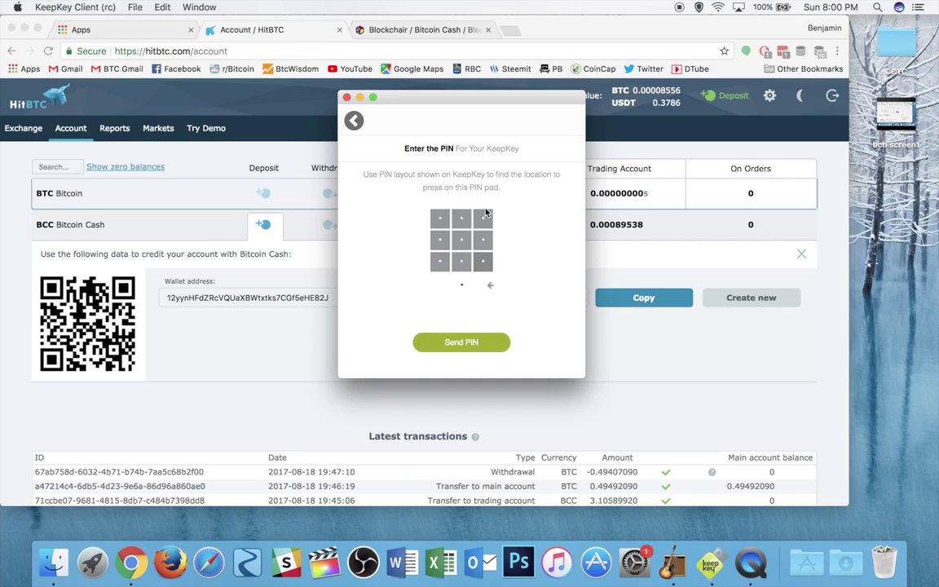
pyautogui.click(439, 240)
pyautogui.click(440, 219)
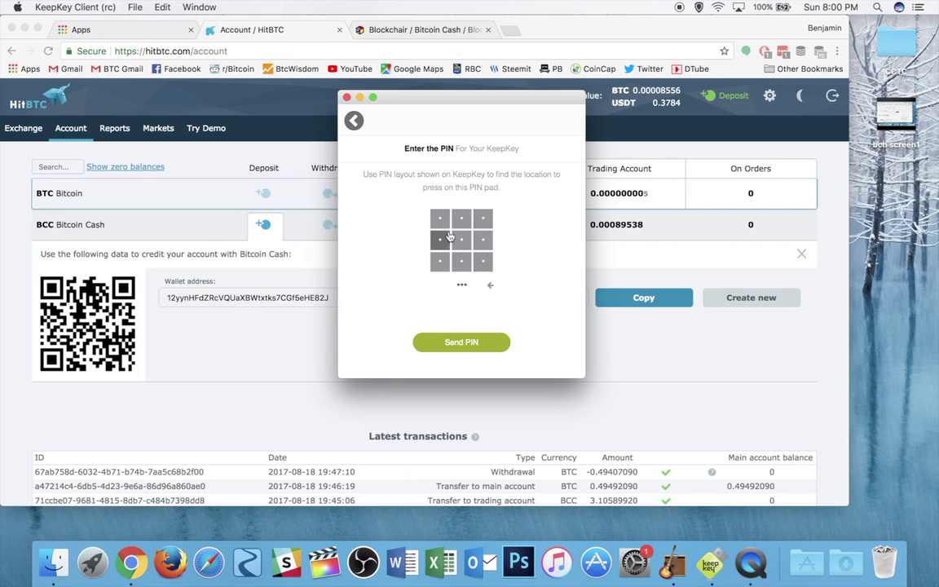
pyautogui.click(440, 219)
pyautogui.click(463, 340)
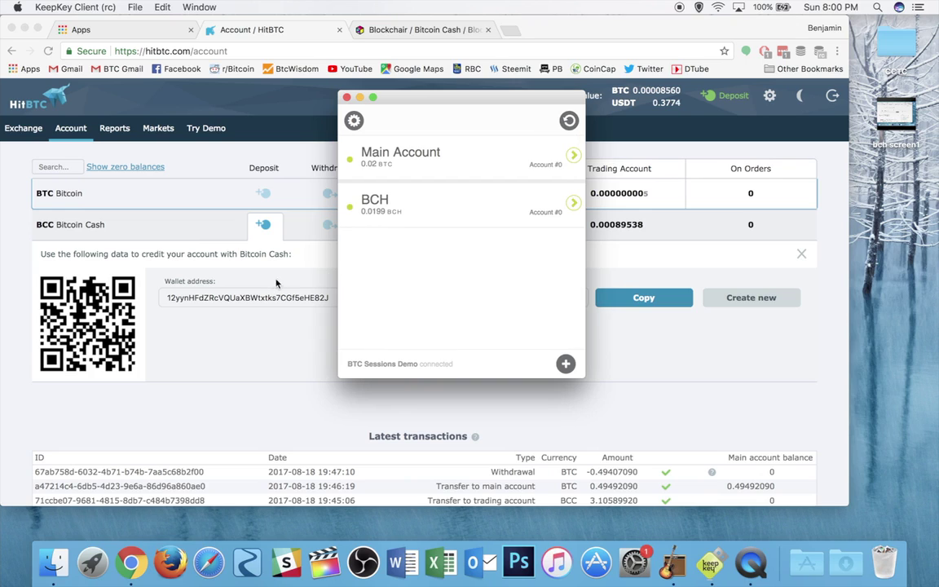
# Check the BCH account's transactions for the unconfirmed 0.0198 BCH send, then return to the account list
pyautogui.click(258, 255)
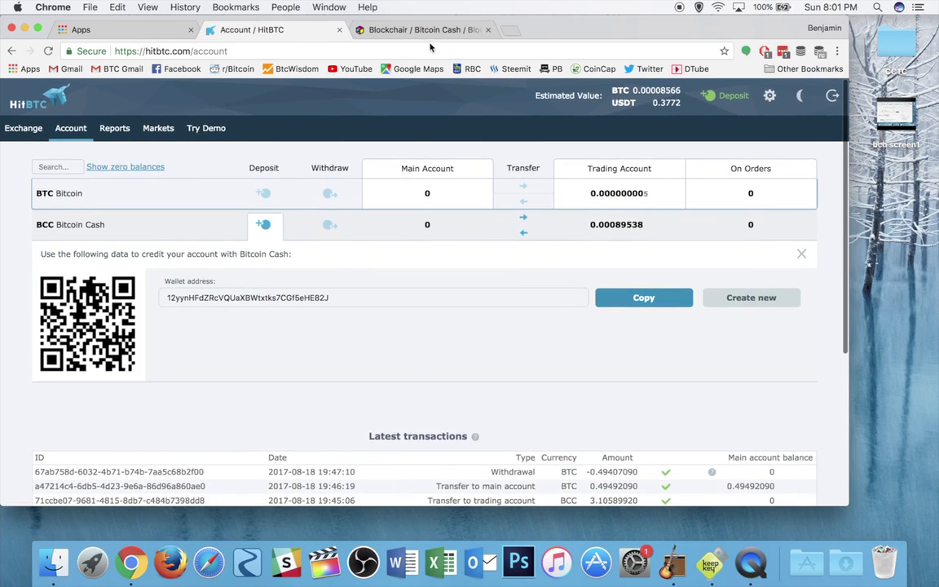
pyautogui.hotkey('ctrl', 'Up')
pyautogui.click(783, 163)
pyautogui.click(425, 219)
pyautogui.click(462, 243)
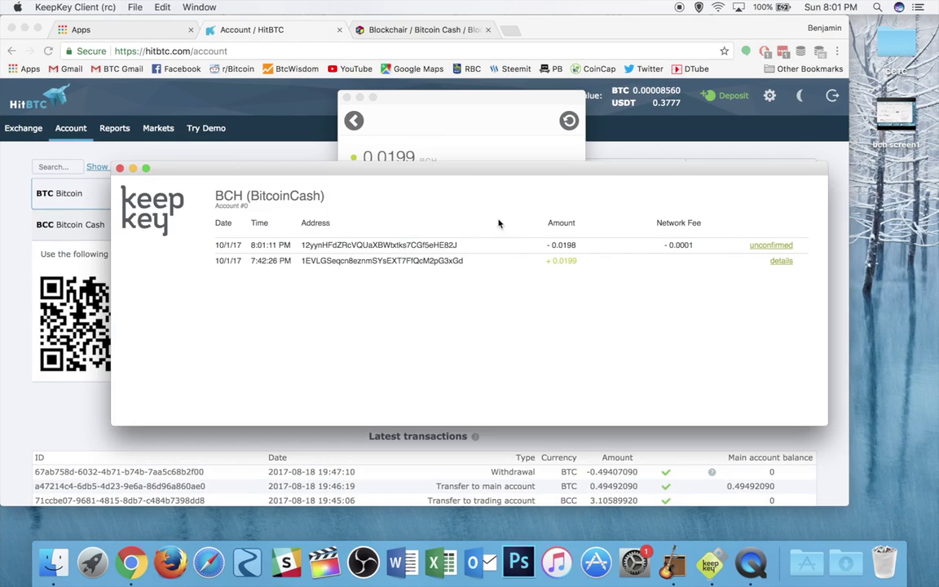
pyautogui.click(119, 168)
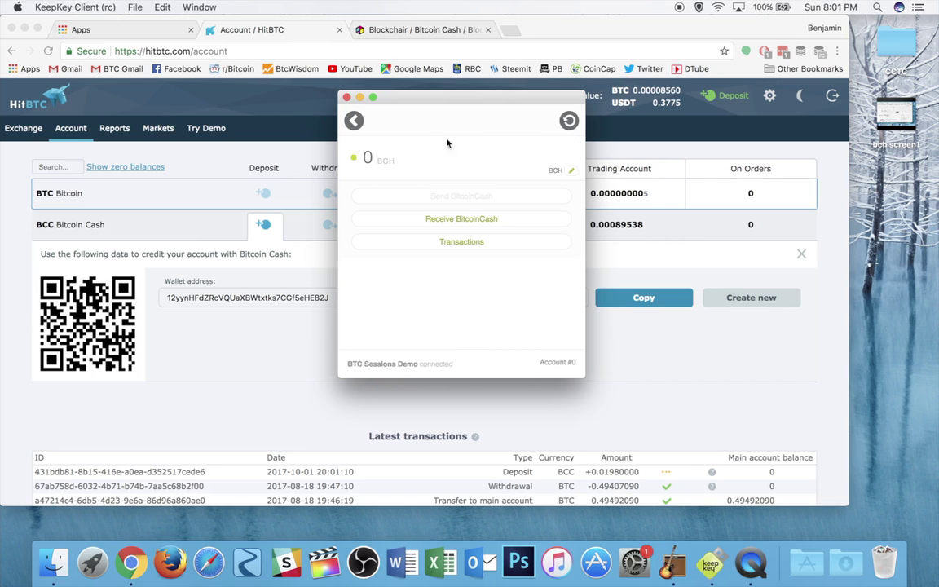
pyautogui.click(354, 122)
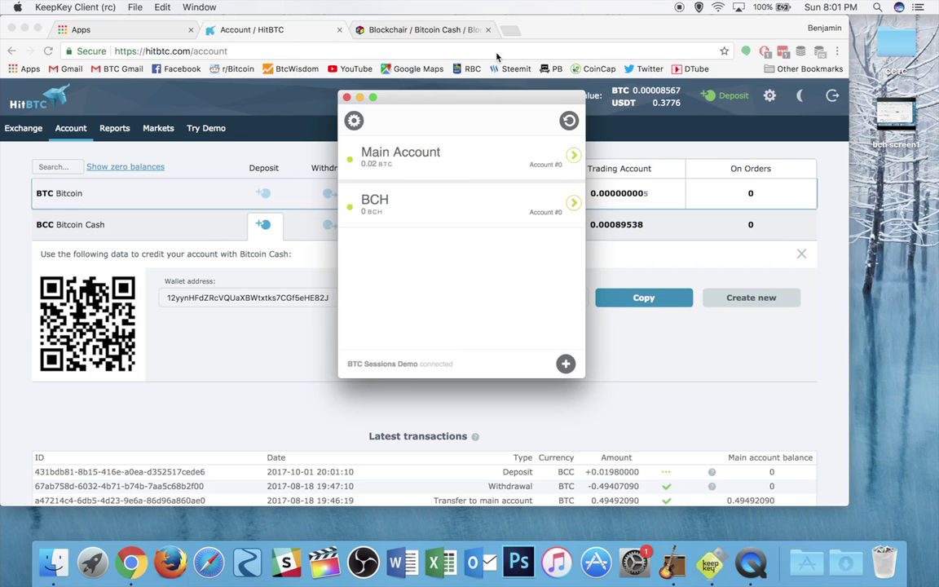
# Reload Blockchair's Bitcoin Cash blocks page and scroll through the latest blocks, topped by 491559
pyautogui.click(423, 30)
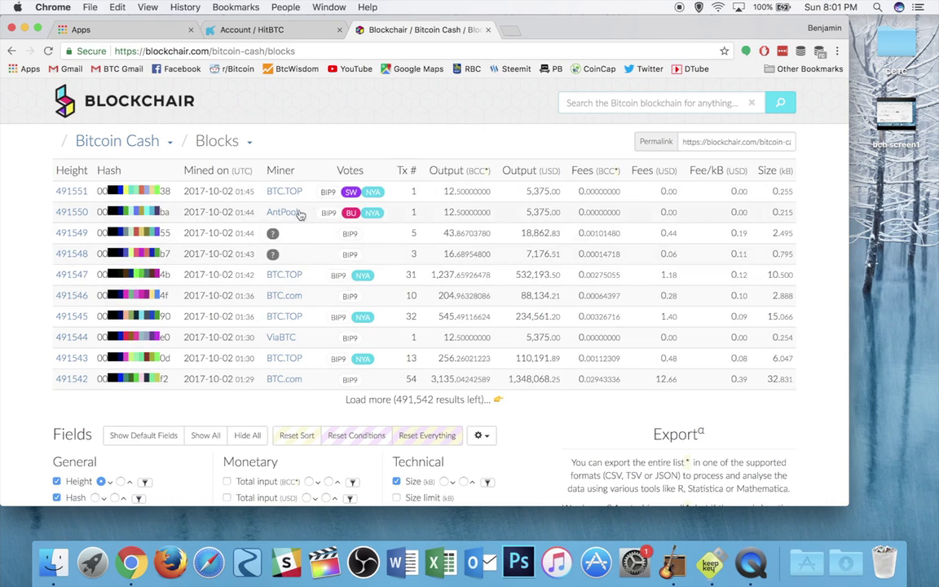
pyautogui.click(48, 52)
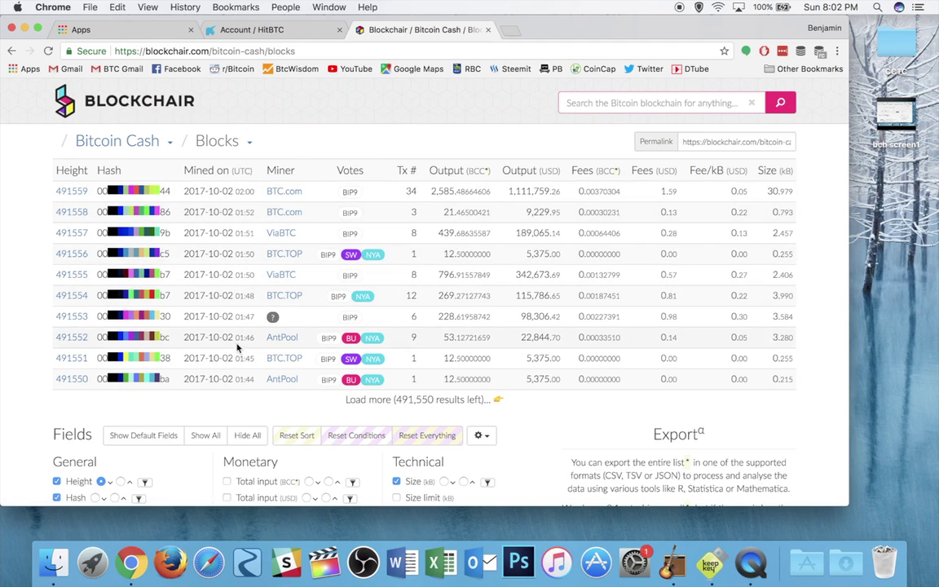
pyautogui.scroll(-3, 272, 267)
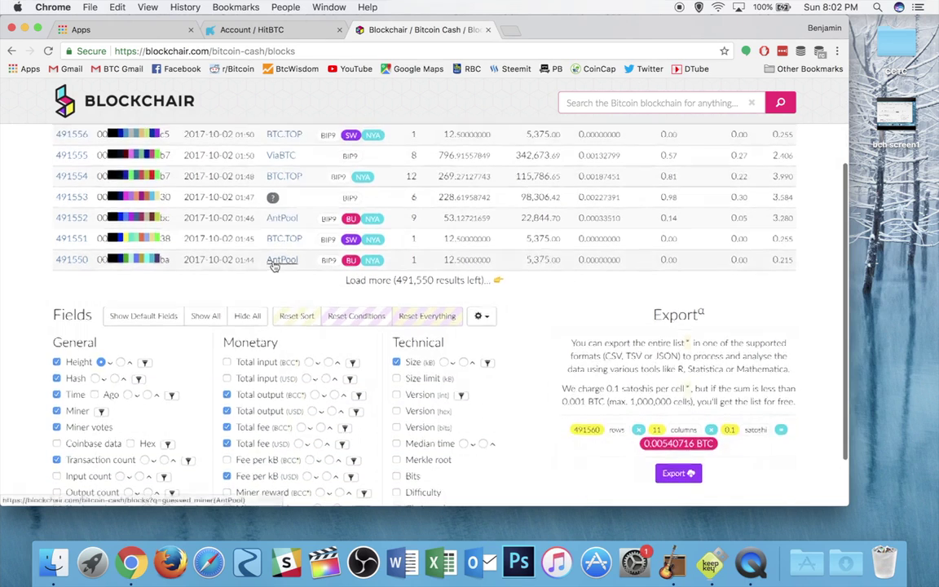
pyautogui.scroll(4, 274, 266)
pyautogui.scroll(-1, 274, 266)
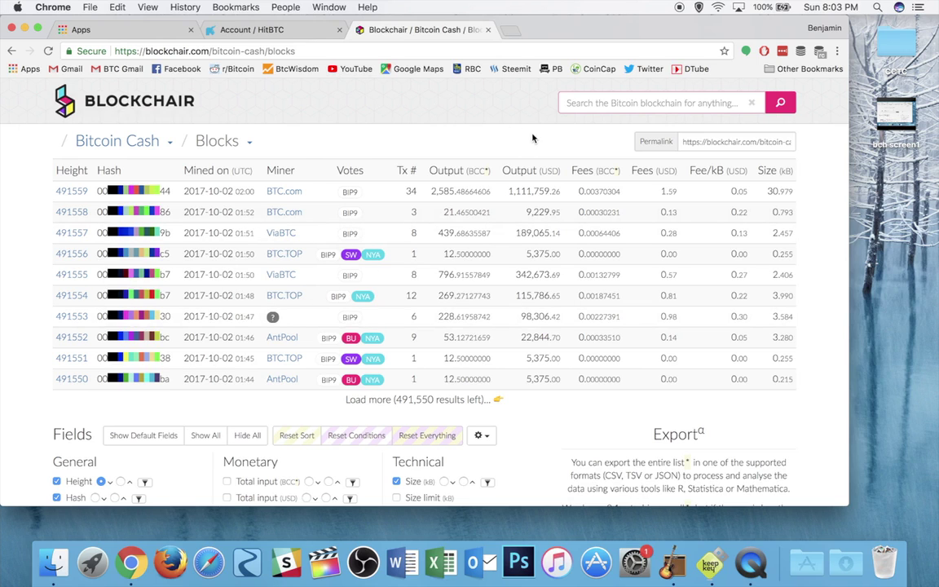
pyautogui.click(712, 563)
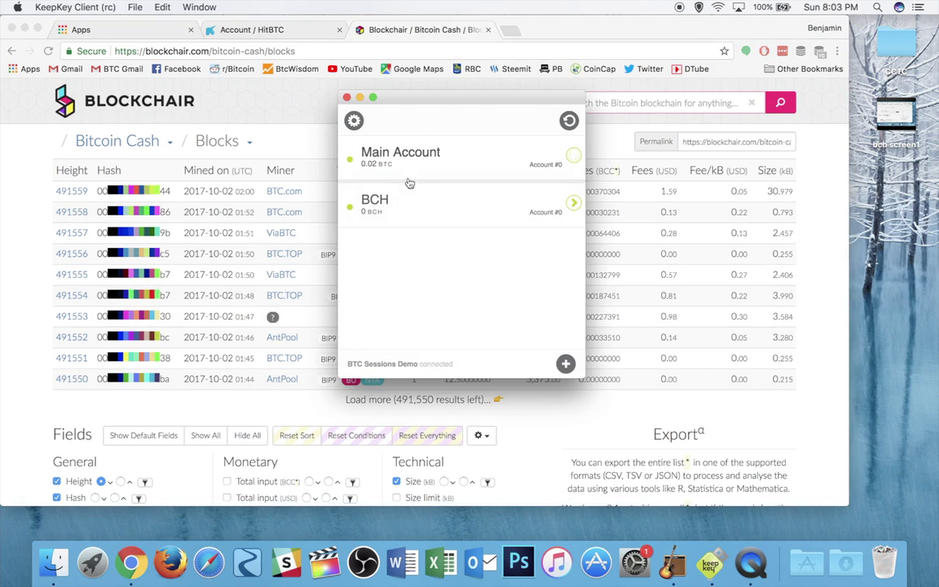